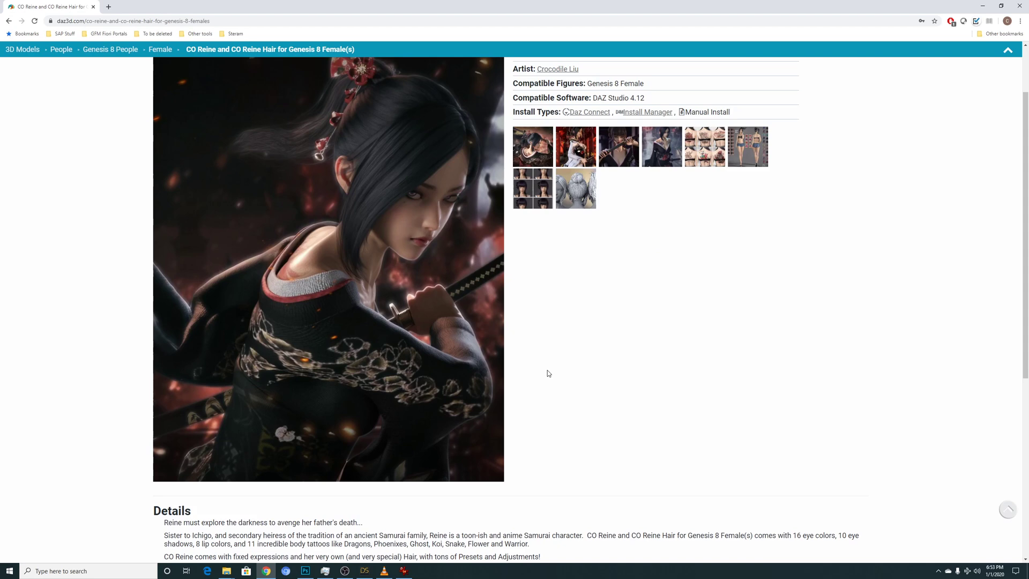
# - Look over the CO Reine and CO Reine Hair product page, including its price, compatibility details and preview images
pyautogui.scroll(1, 547, 370)
pyautogui.scroll(1, 551, 366)
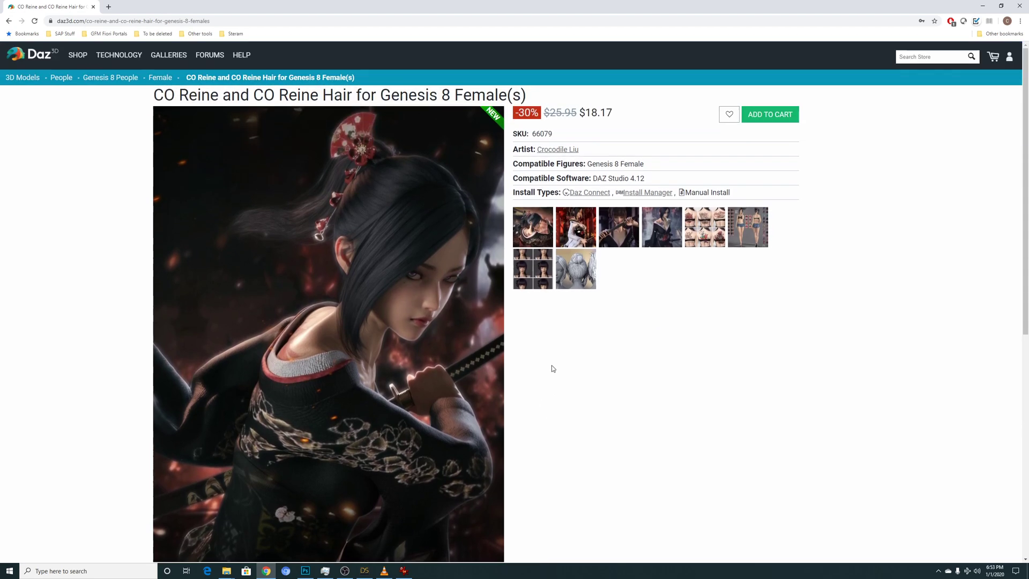
pyautogui.scroll(-1, 554, 370)
pyautogui.scroll(1, 554, 369)
pyautogui.scroll(-1, 554, 369)
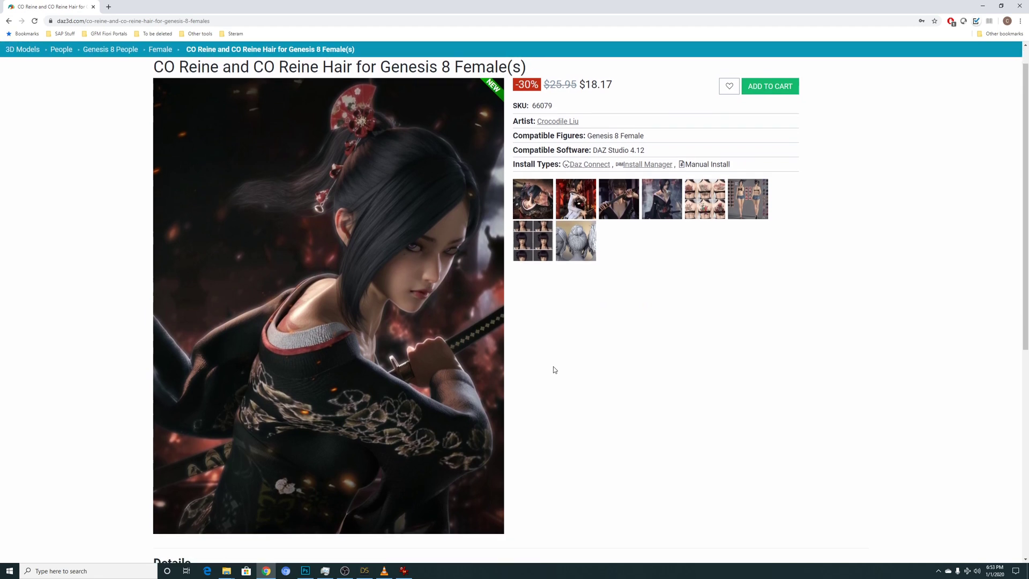
pyautogui.scroll(1, 552, 368)
pyautogui.scroll(-1, 552, 431)
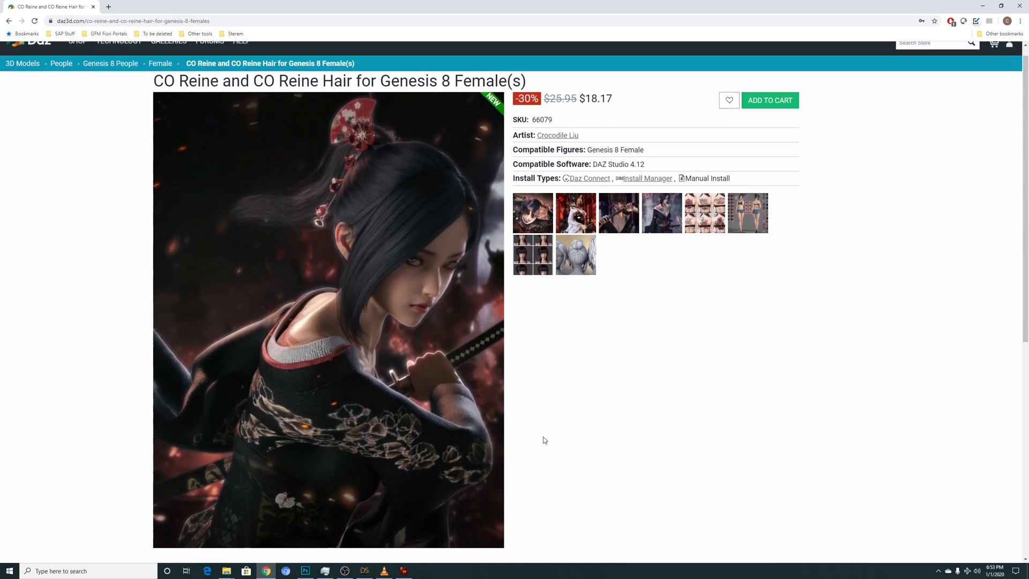
# - Switch to DAZ Studio, then open the render Rinne 01.png from the Raws folder in Daz Video Assets 25
pyautogui.click(364, 571)
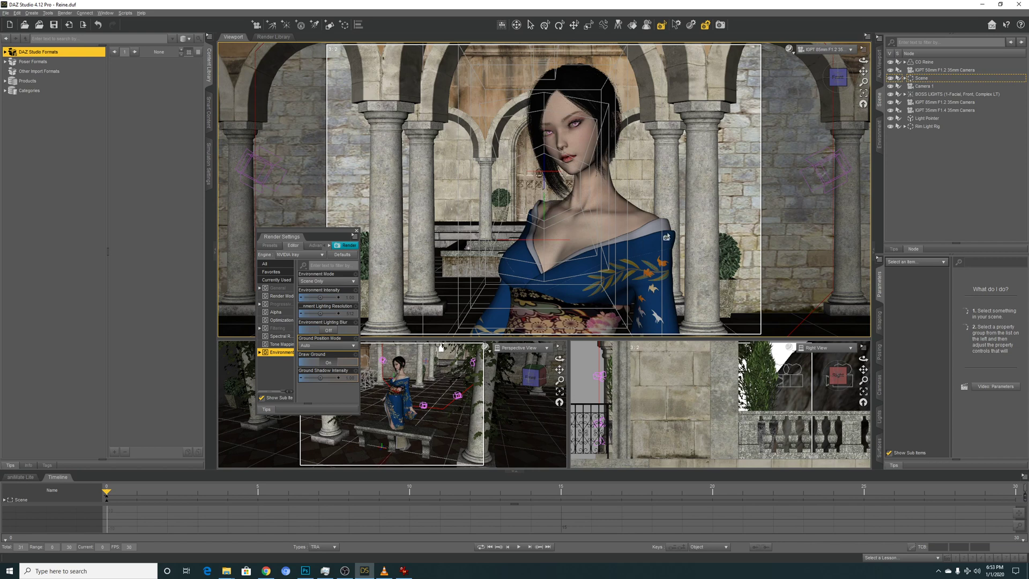
pyautogui.click(224, 572)
pyautogui.click(226, 540)
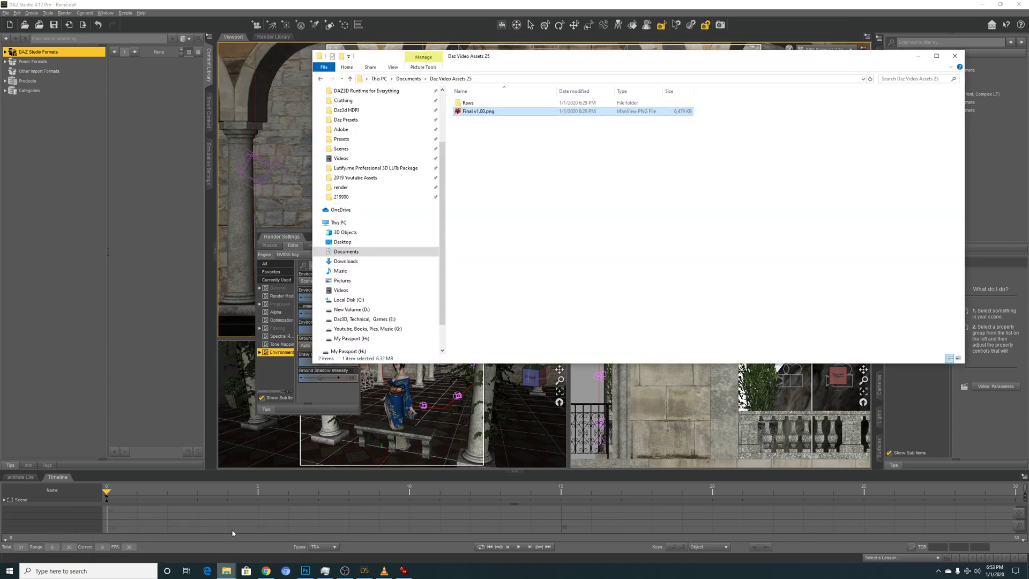
pyautogui.doubleClick(470, 107)
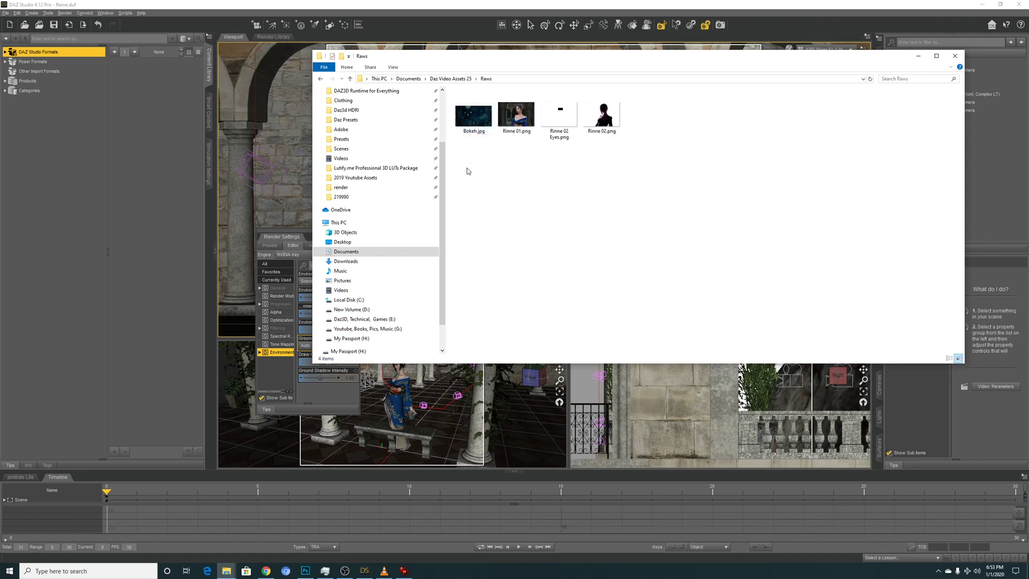
pyautogui.click(513, 121)
pyautogui.doubleClick(514, 121)
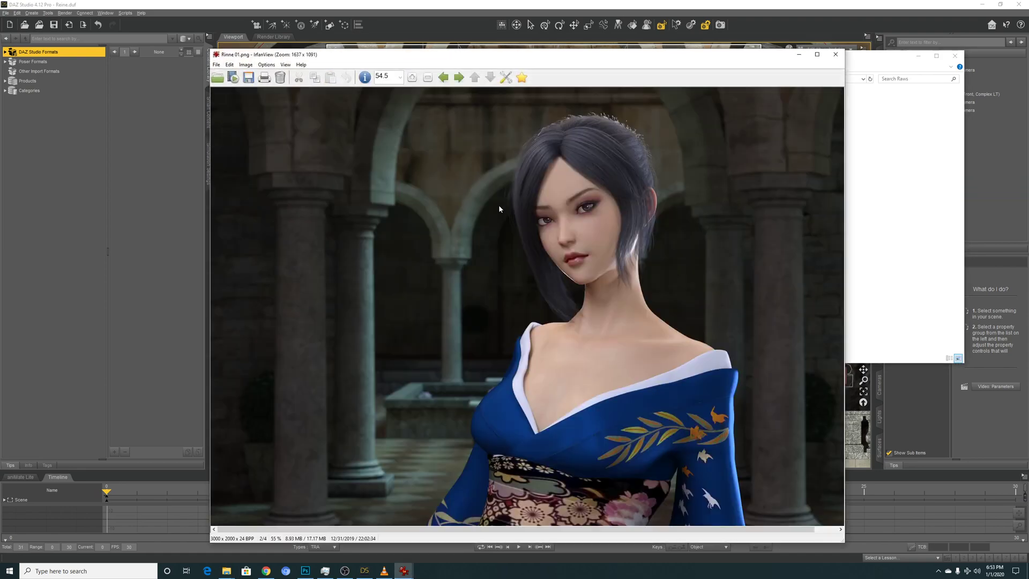
# - View the raw images full screen through to Bokeh.jpg, then return to the DAZ Studio scene
pyautogui.press('F11')
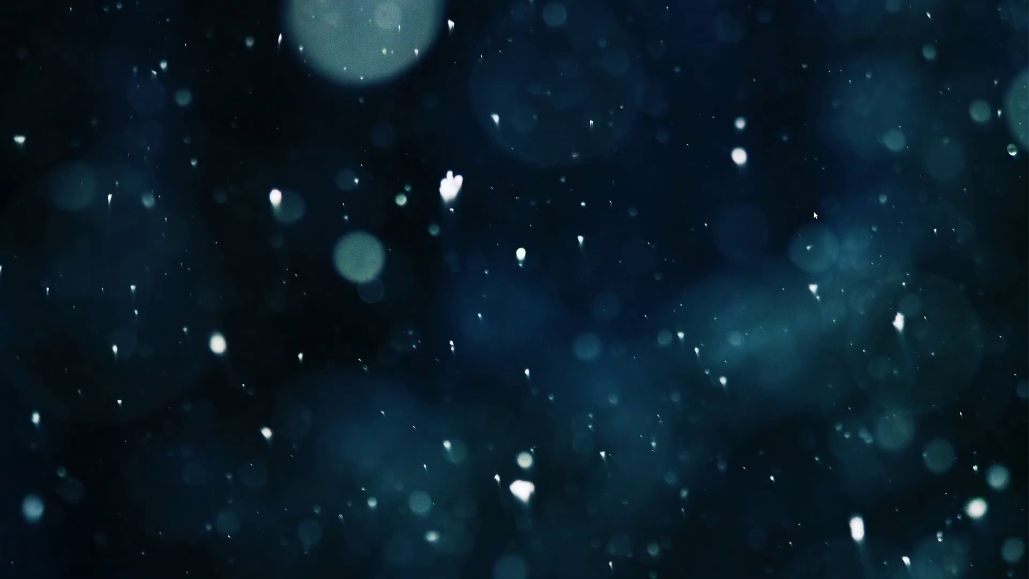
pyautogui.press('Escape')
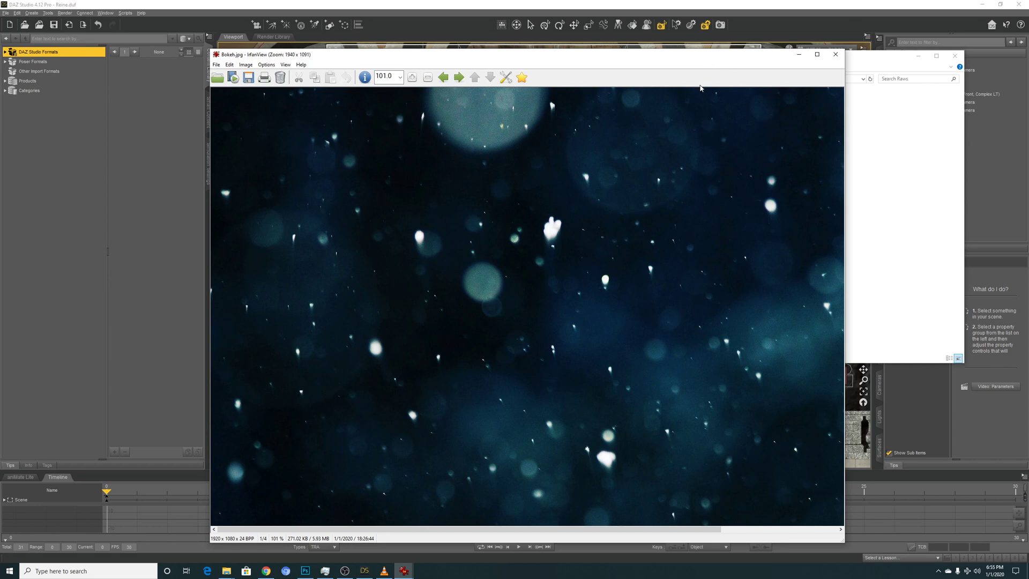
pyautogui.click(766, 8)
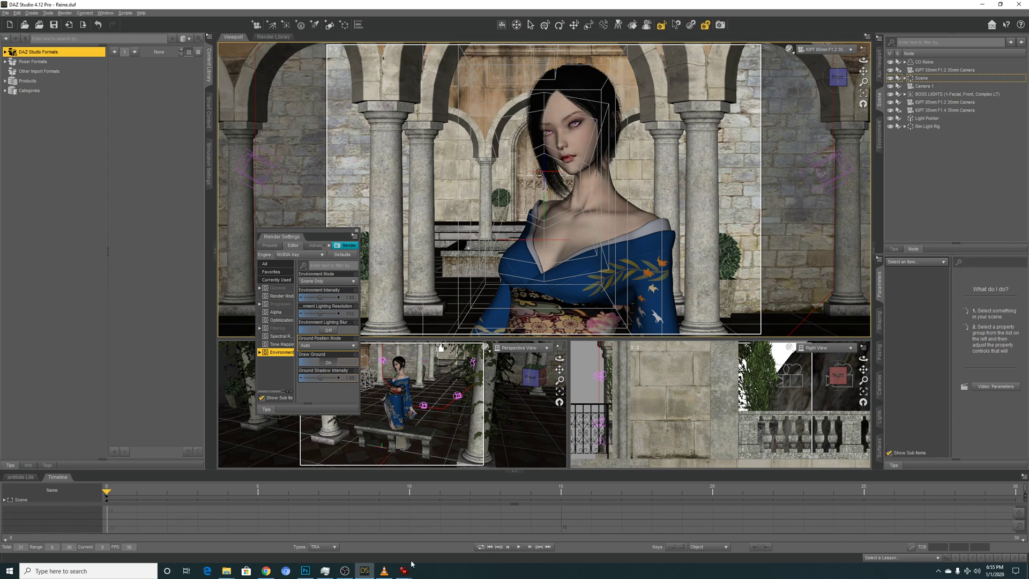
# - Bring Bokeh.jpg back up, examine it full screen, and go back to DAZ Studio
pyautogui.moveTo(403, 576)
pyautogui.click(435, 527)
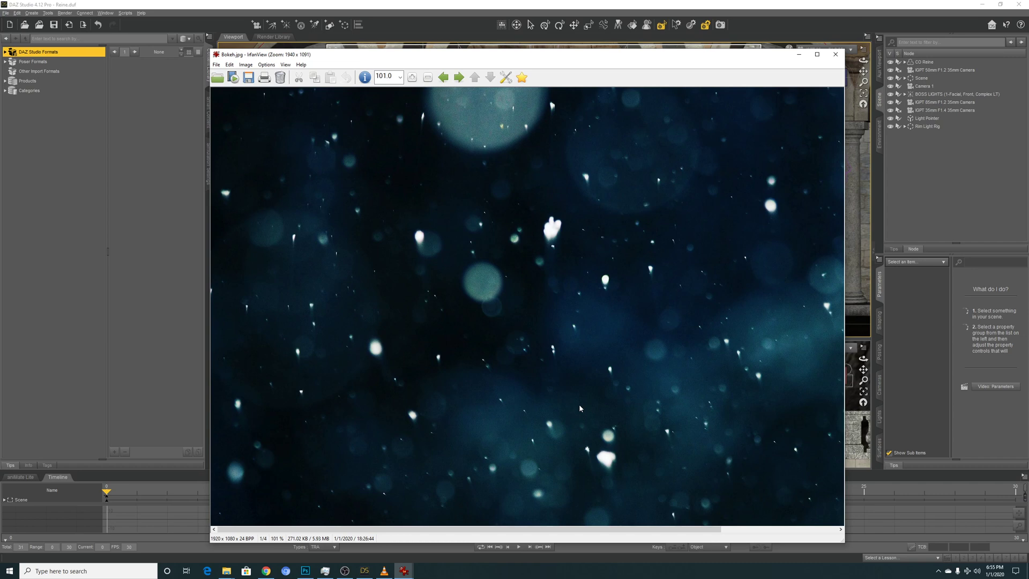
pyautogui.press('Return')
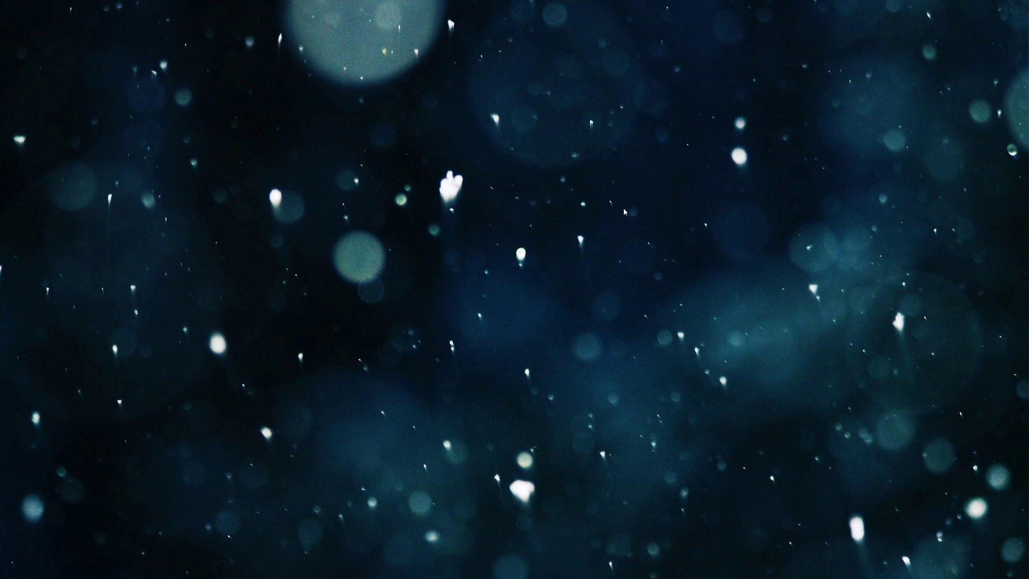
pyautogui.press('Return')
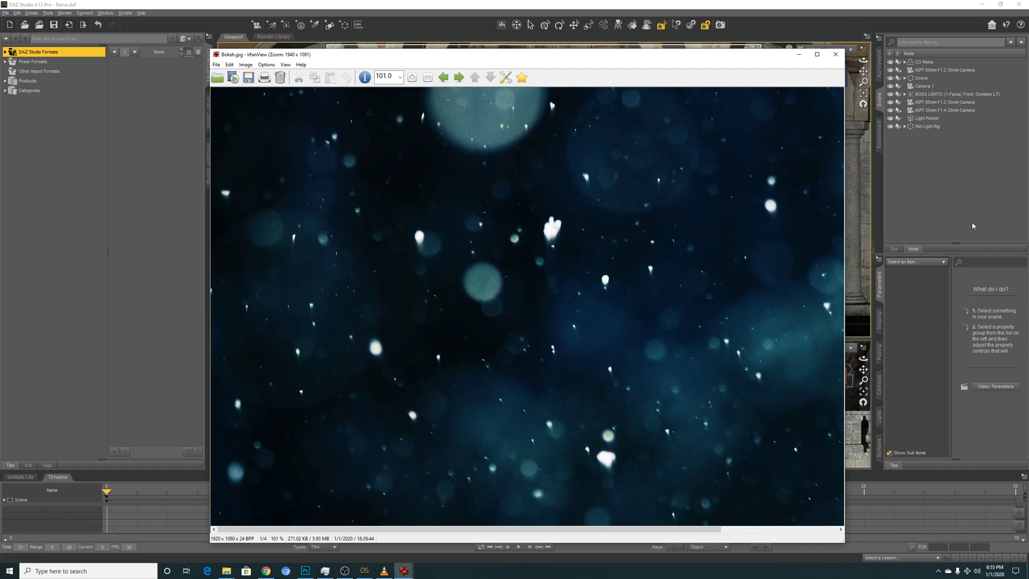
pyautogui.hotkey('alt', 'Tab')
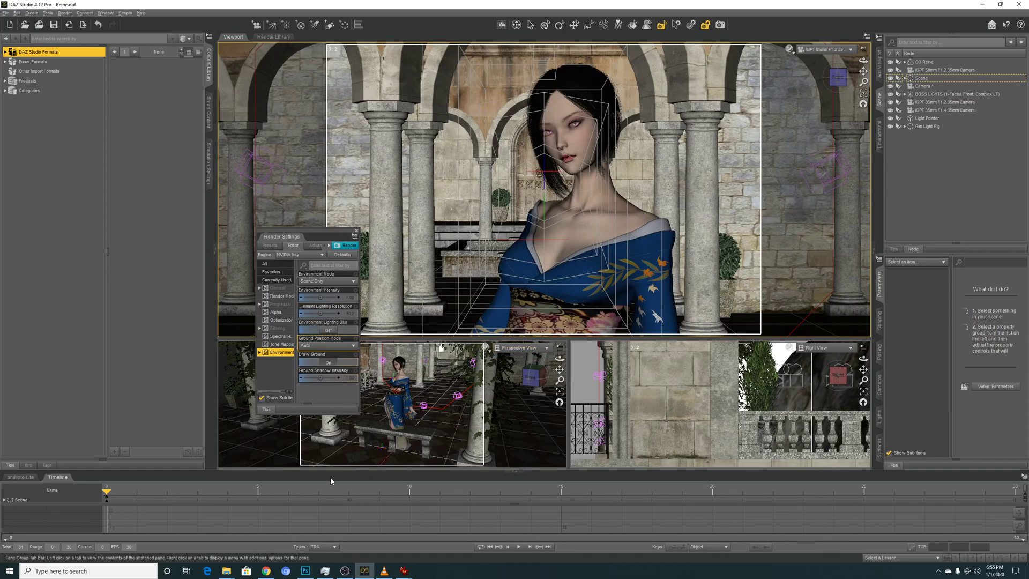
# - Switch to Photoshop and hide every layer of Rinne 01.psd from Final v1.00 down to Pre v.0.10
pyautogui.moveTo(299, 576)
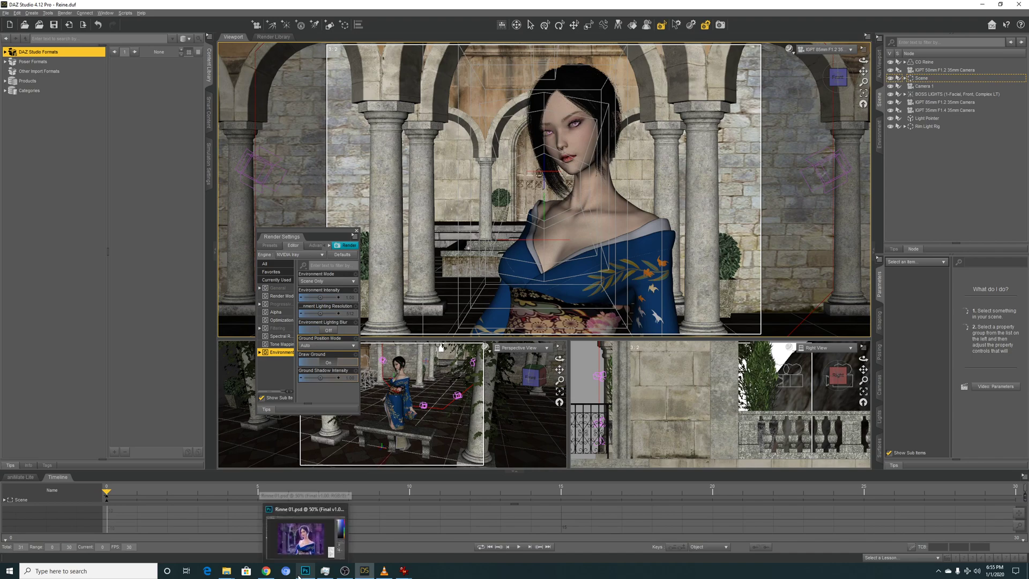
pyautogui.click(302, 575)
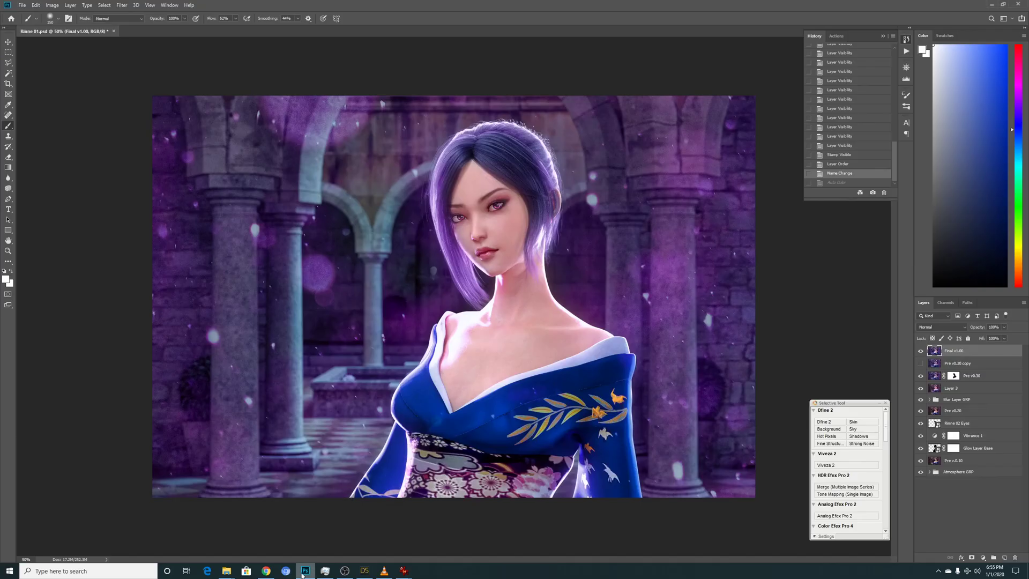
pyautogui.click(920, 351)
pyautogui.click(921, 375)
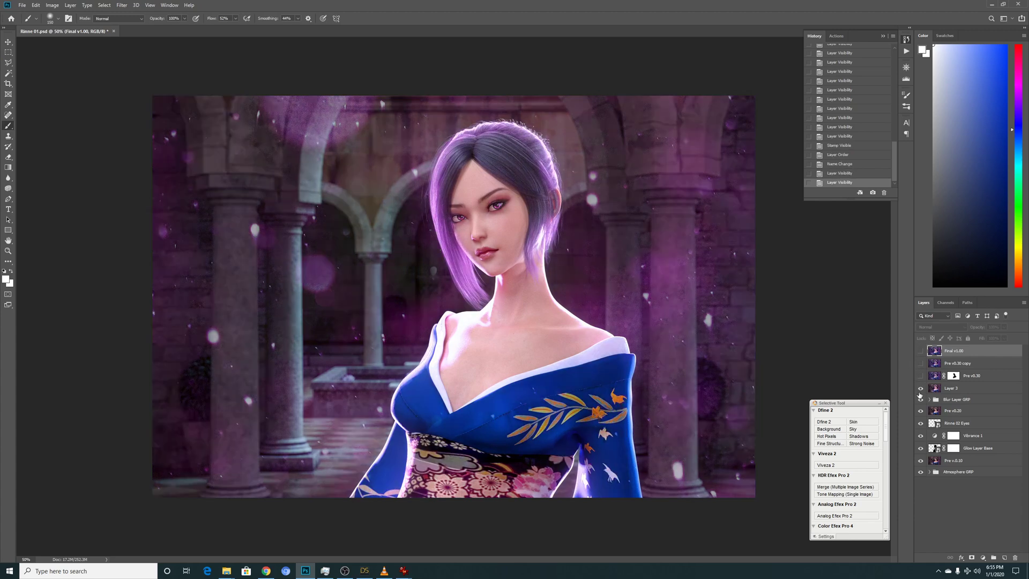
pyautogui.click(921, 387)
pyautogui.click(921, 400)
pyautogui.click(921, 410)
pyautogui.click(920, 423)
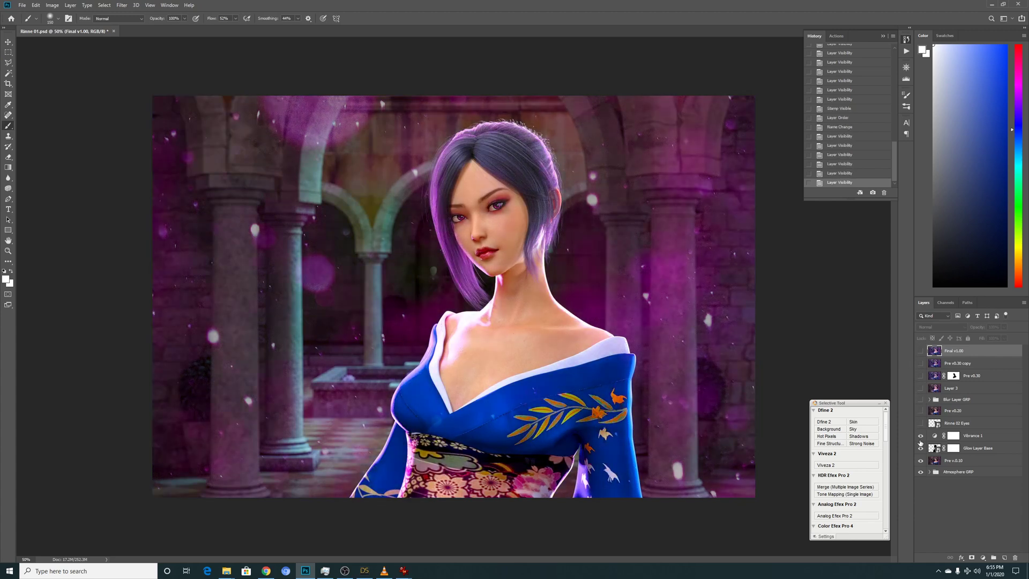
pyautogui.click(920, 435)
pyautogui.click(921, 448)
pyautogui.click(921, 461)
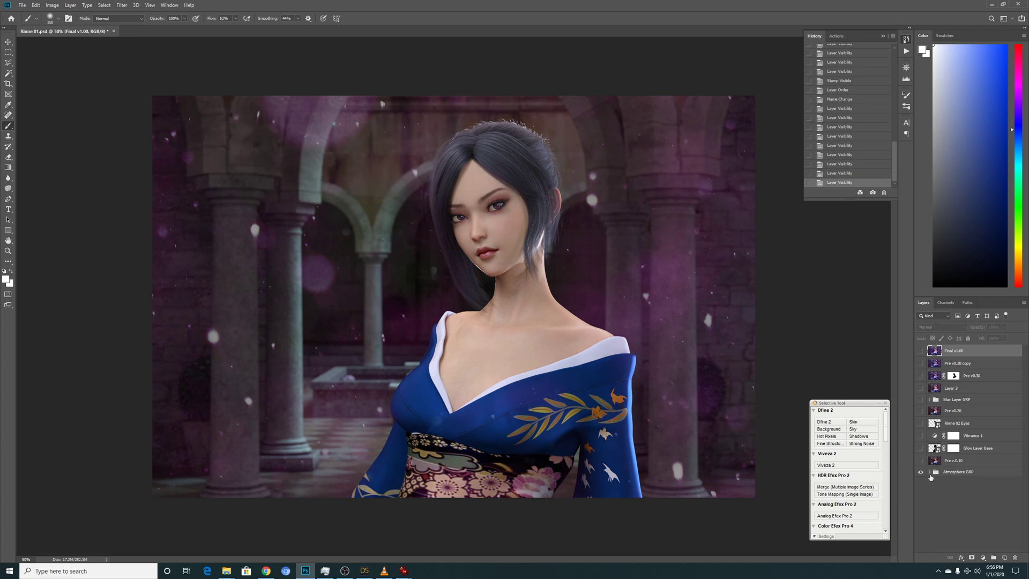
# - Expand the Atmosphere GRP group and hide its Hue/Saturation 1 and Layer 2 layers
pyautogui.click(929, 471)
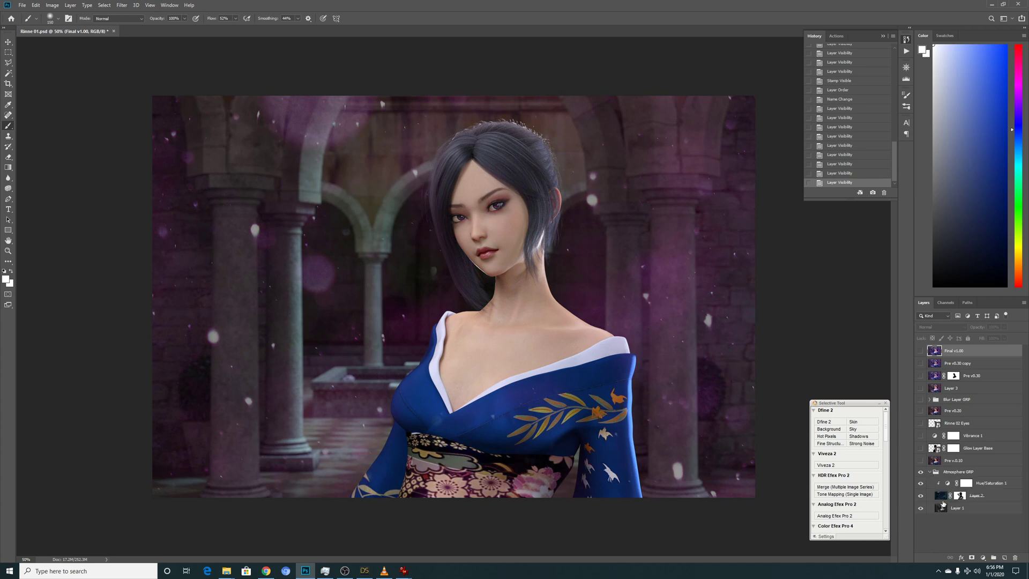
pyautogui.click(921, 483)
pyautogui.click(921, 496)
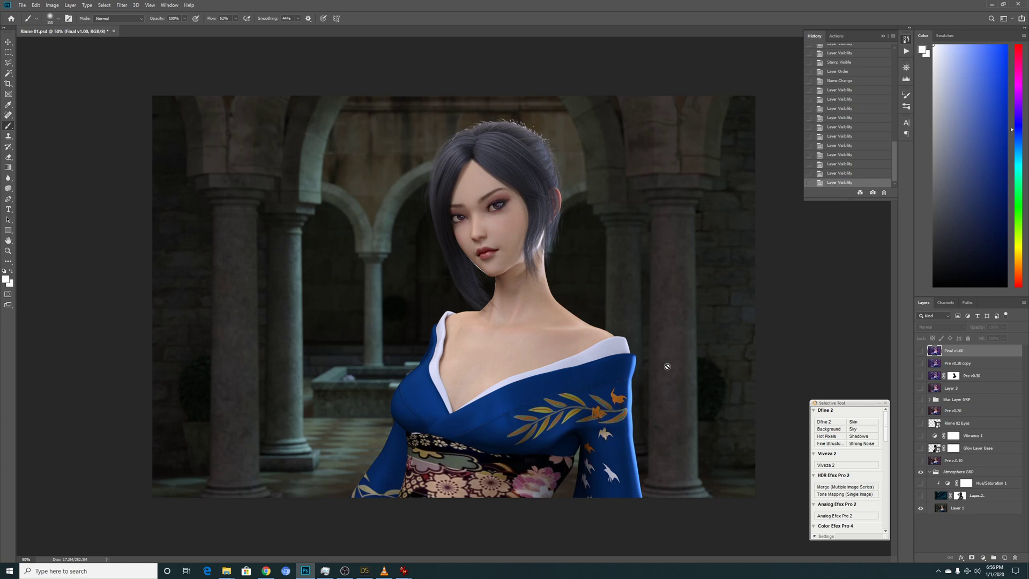
# - Show Layer 2 and select its mask, then show and select the Hue/Saturation 1 adjustment clipped to it
pyautogui.click(921, 495)
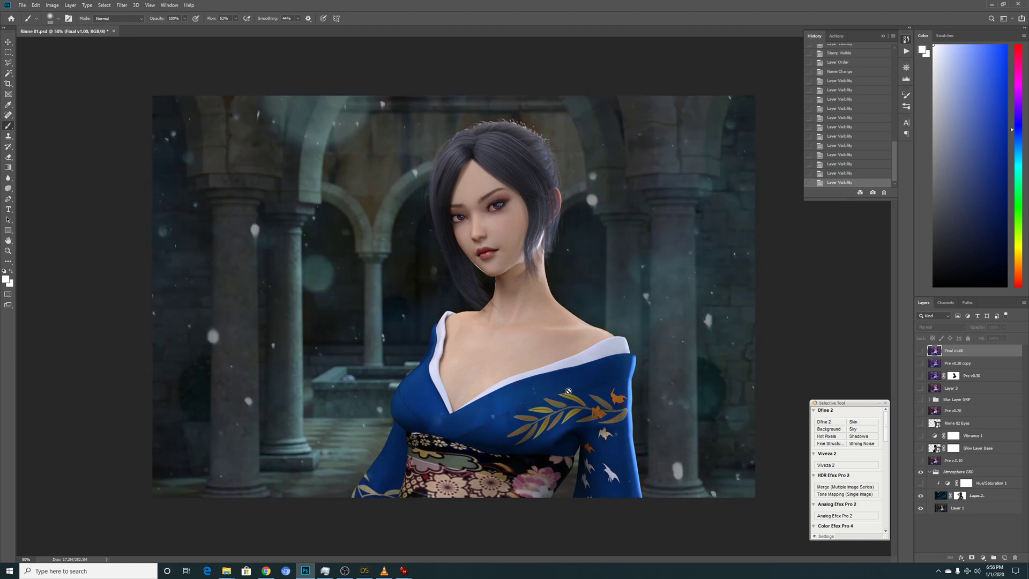
pyautogui.click(960, 496)
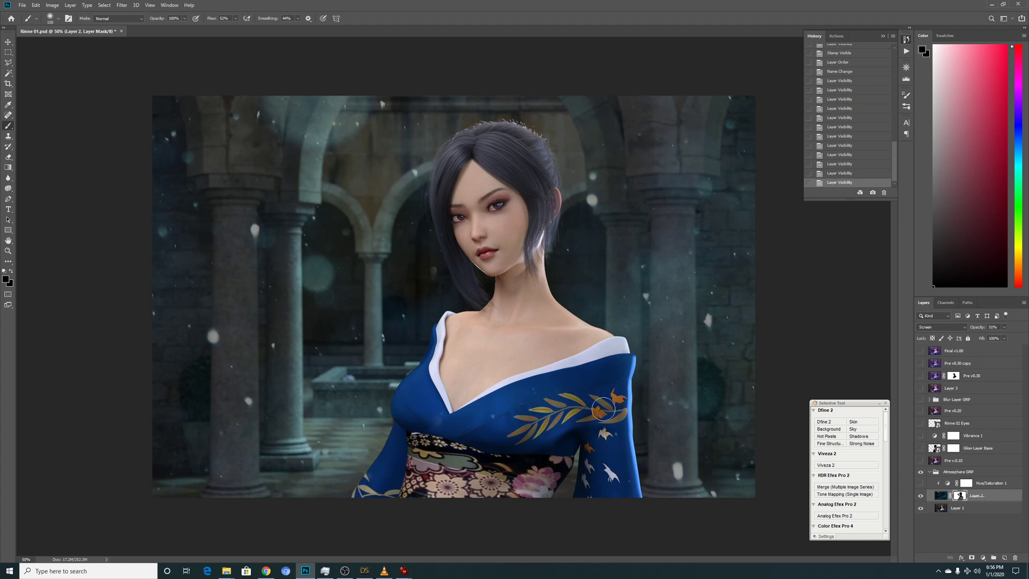
pyautogui.click(921, 483)
pyautogui.click(986, 484)
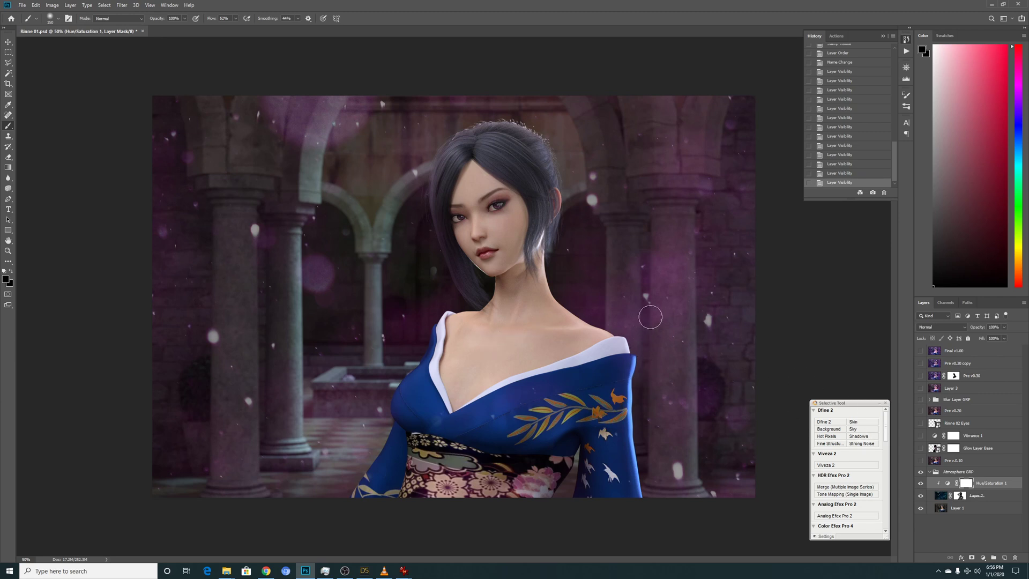
# - View the rim-light render Rinne 02.png from the Raws folder, then return to the Photoshop document
pyautogui.moveTo(224, 574)
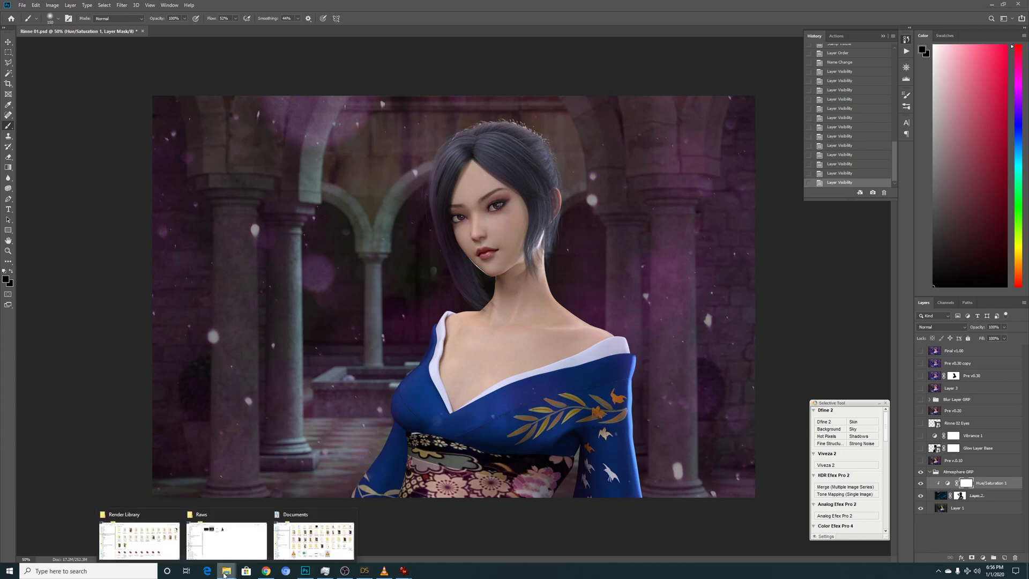
pyautogui.click(226, 540)
pyautogui.doubleClick(595, 121)
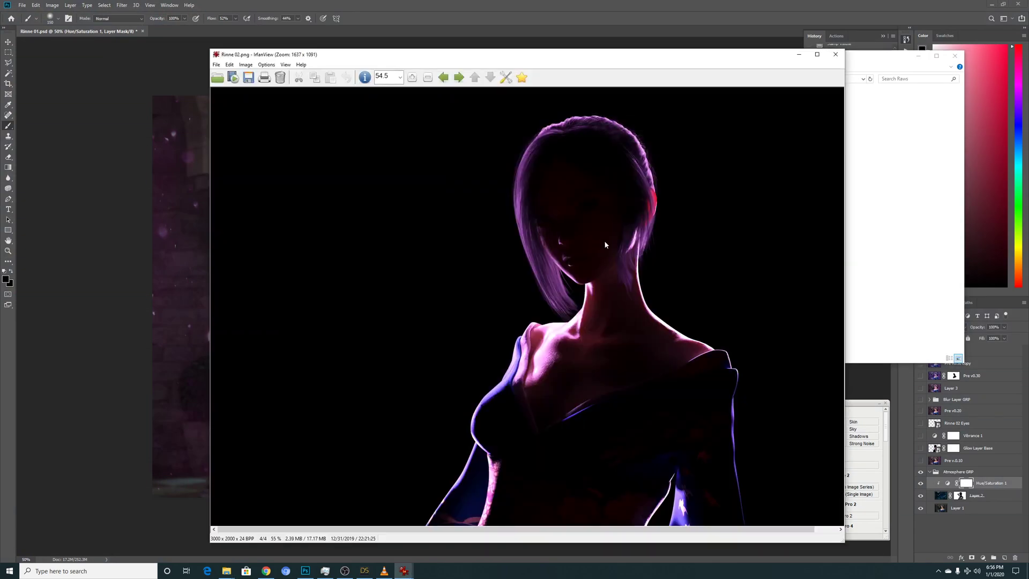
pyautogui.click(81, 226)
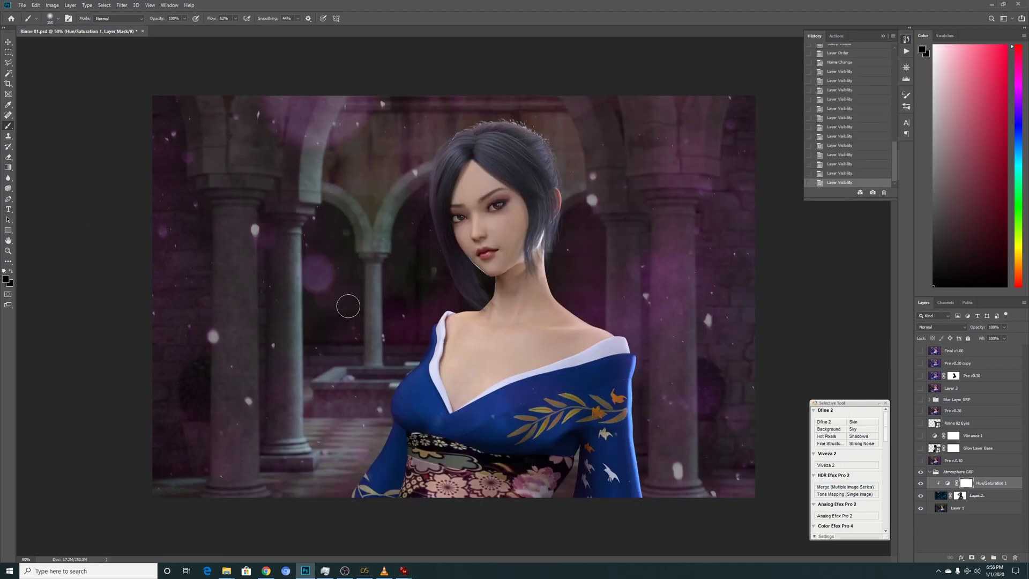
# - Show and select the Pre v.0.10 layer, and look over the available filters without applying one
pyautogui.click(920, 461)
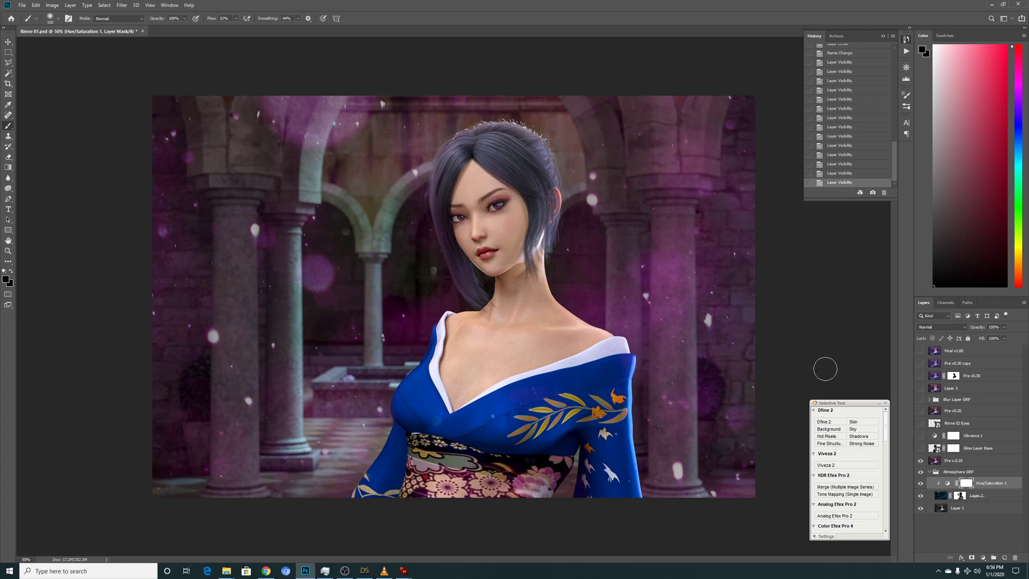
pyautogui.click(986, 461)
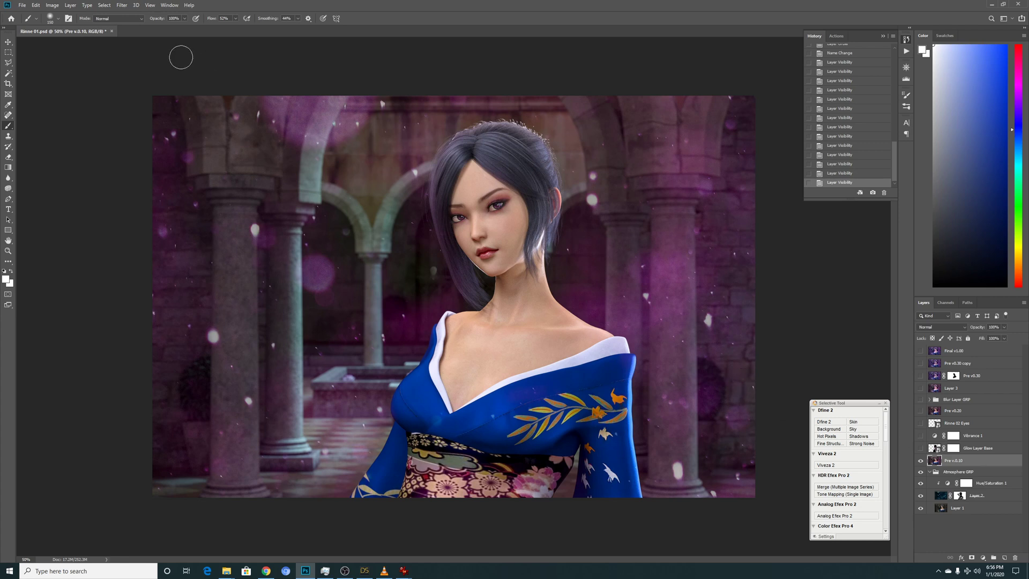
pyautogui.click(120, 6)
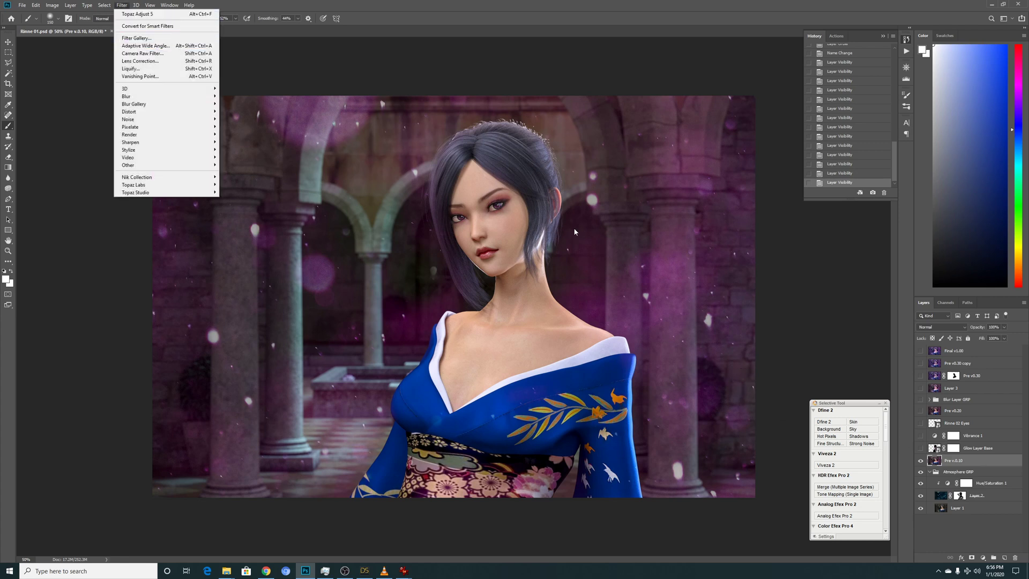
pyautogui.click(893, 267)
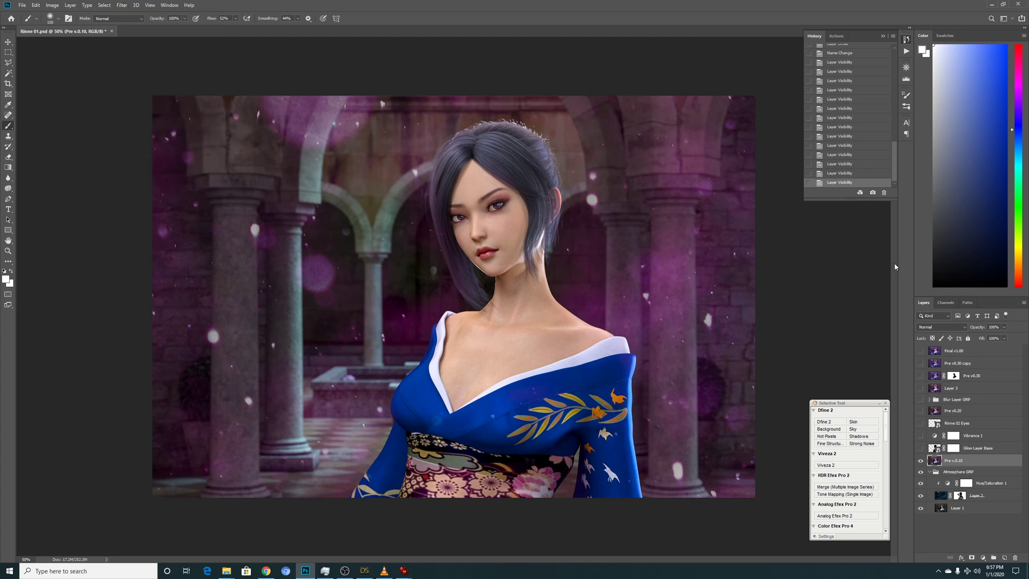
# - Show and select Glow Layer Base, preview the Color Dodge blend mode on it, and keep it at Screen
pyautogui.click(920, 449)
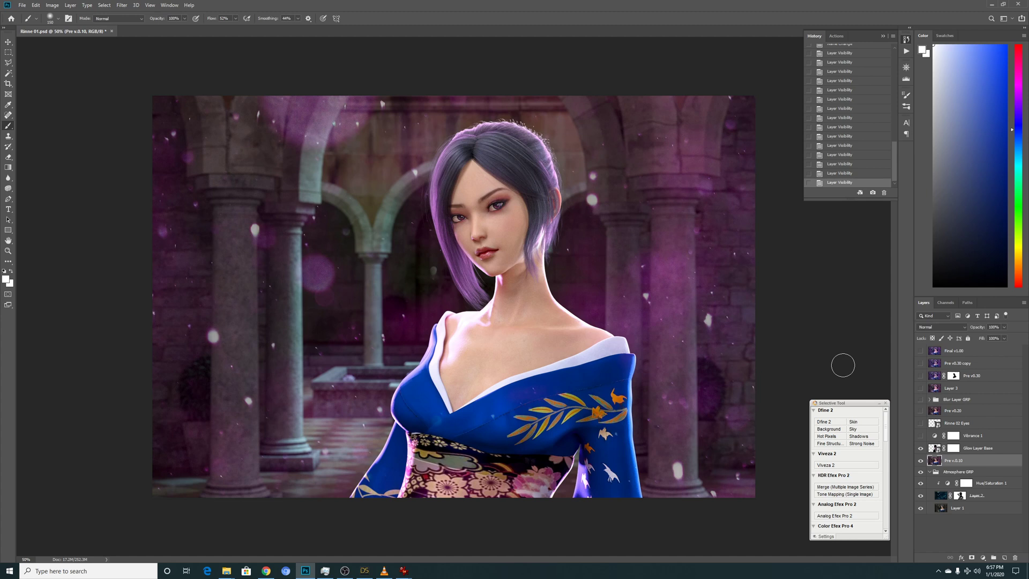
pyautogui.click(1001, 448)
pyautogui.click(966, 327)
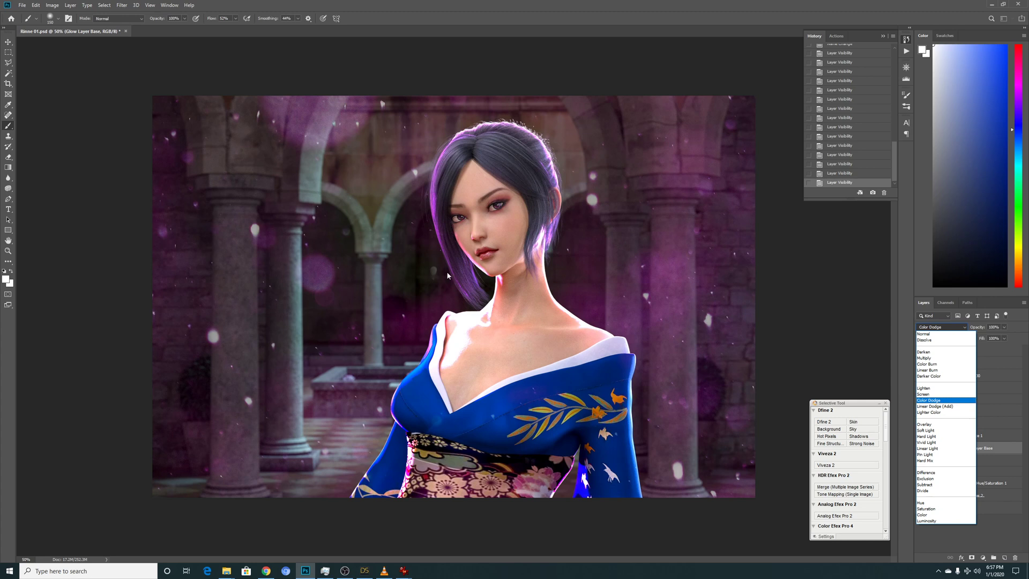
pyautogui.click(927, 395)
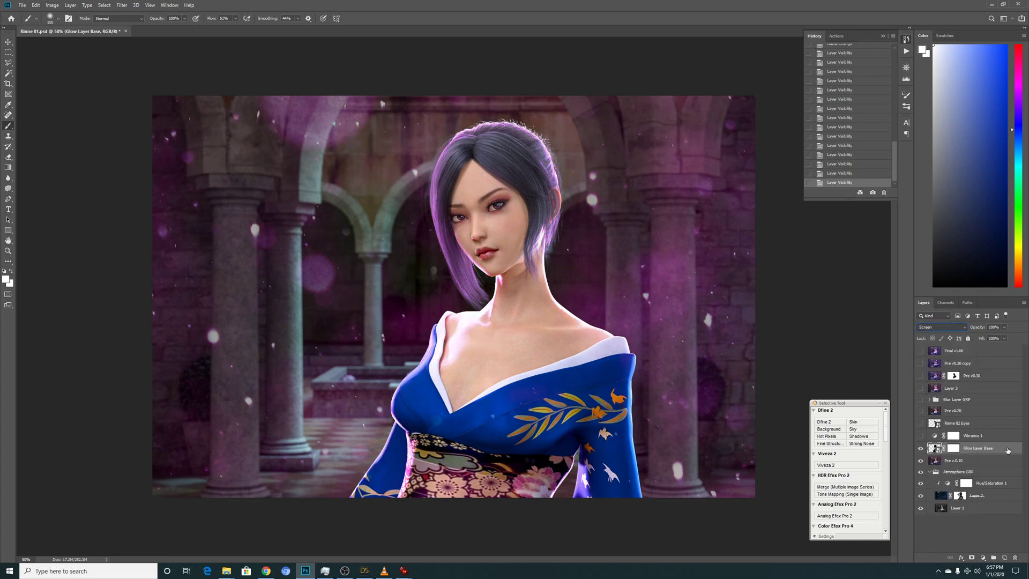
# - Select the Vibrance 1 adjustment layer and make it visible
pyautogui.click(1009, 437)
pyautogui.click(920, 436)
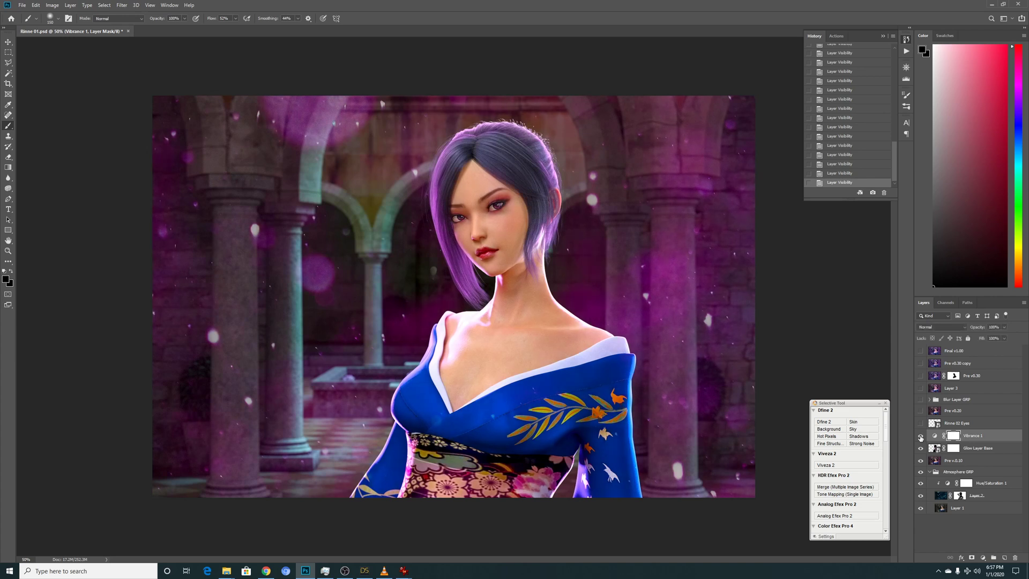
# - Hide the Vibrance 1 adjustment layer, and select and show the Rinne 02 Eyes layer
pyautogui.click(920, 437)
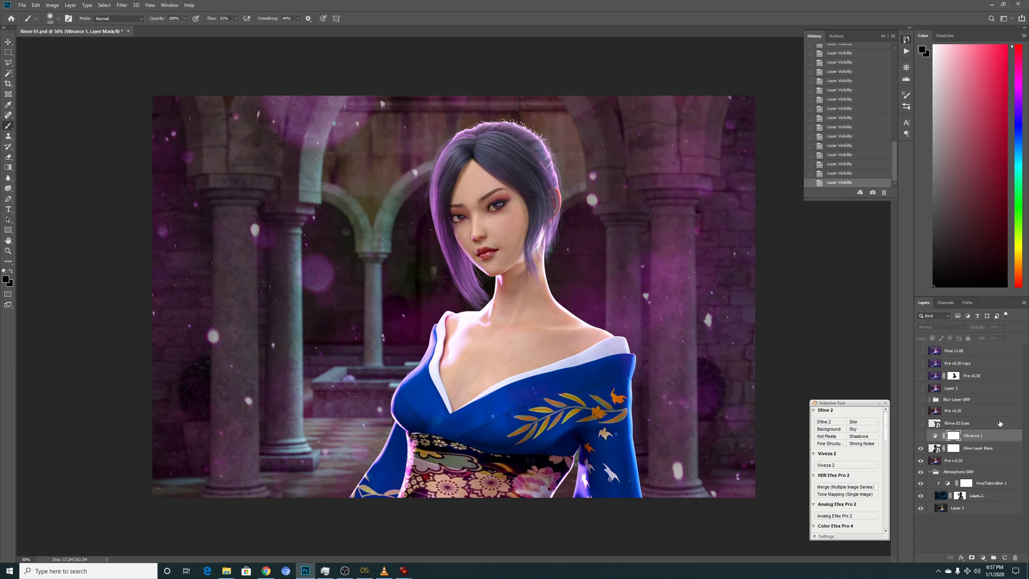
pyautogui.click(1001, 423)
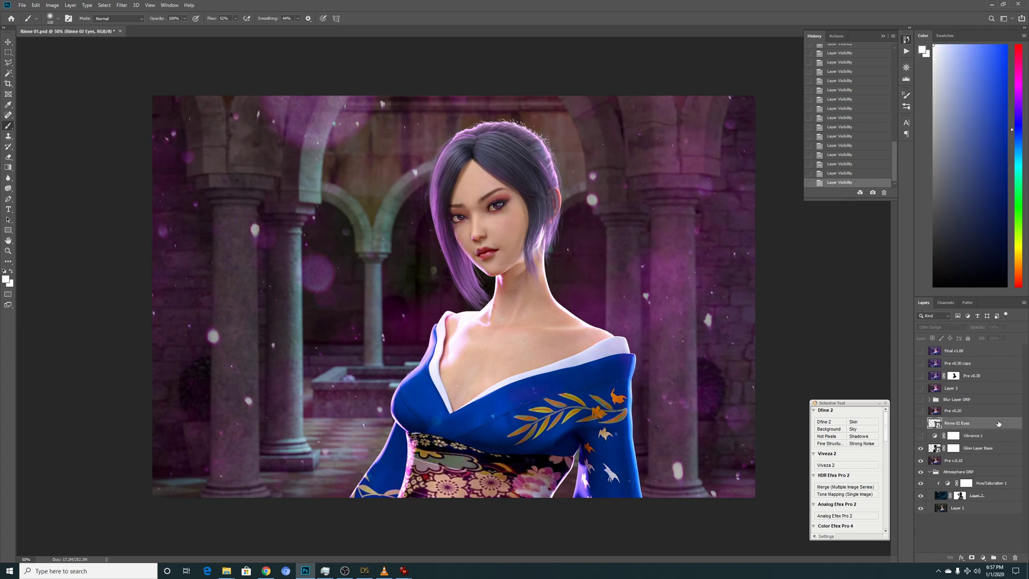
pyautogui.click(920, 424)
pyautogui.click(921, 424)
pyautogui.click(921, 424)
# - Set the canvas zoom to 75% and compare the eyes with the Rinne 02 Eyes layer hidden and shown
pyautogui.click(26, 559)
pyautogui.write('75')
pyautogui.press('Return')
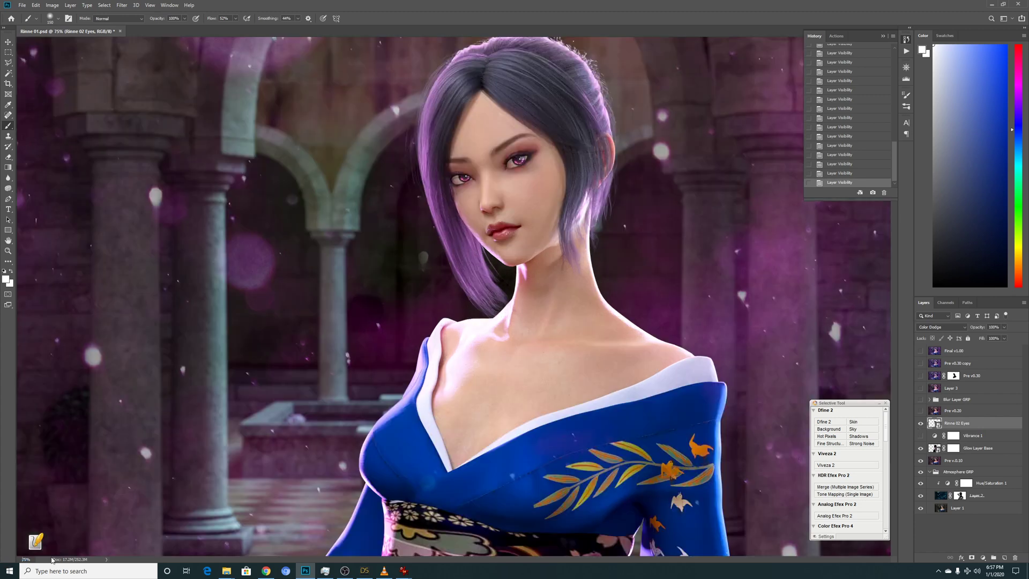
pyautogui.click(921, 423)
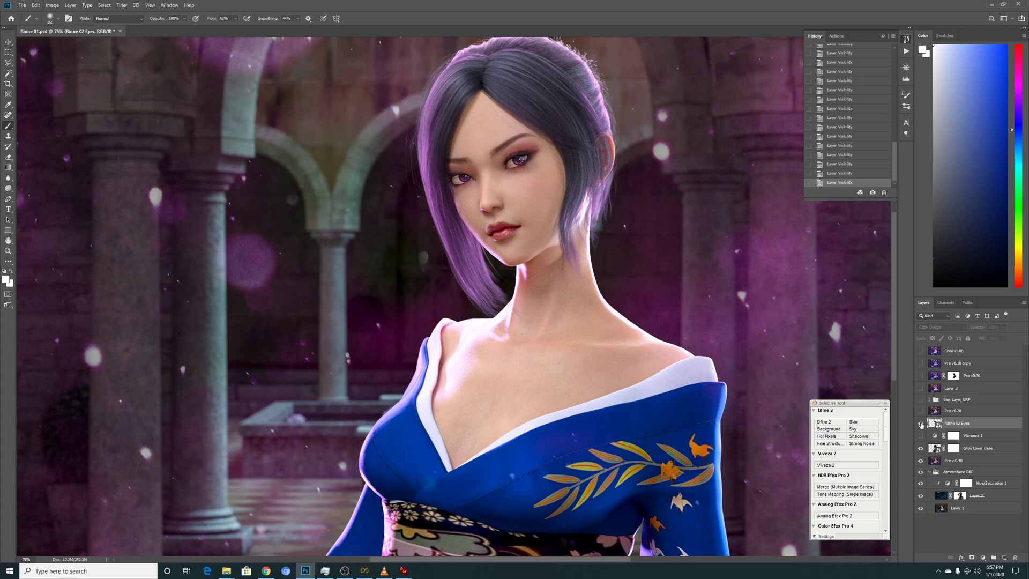
pyautogui.click(921, 423)
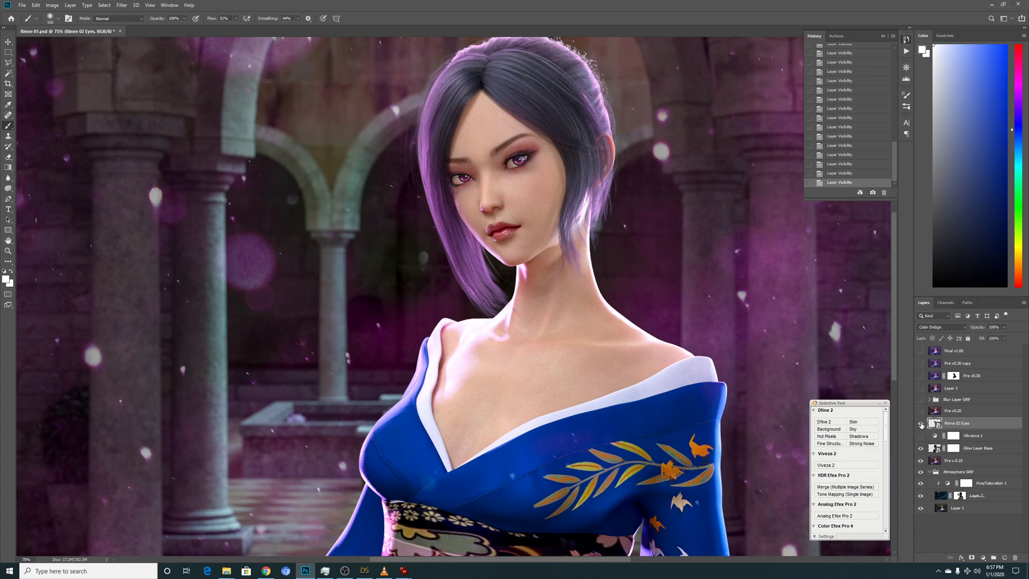
# - Make the Pre v0.20 layer visible, compare the image without and with it, and select that layer
pyautogui.click(975, 411)
pyautogui.click(977, 423)
pyautogui.click(920, 411)
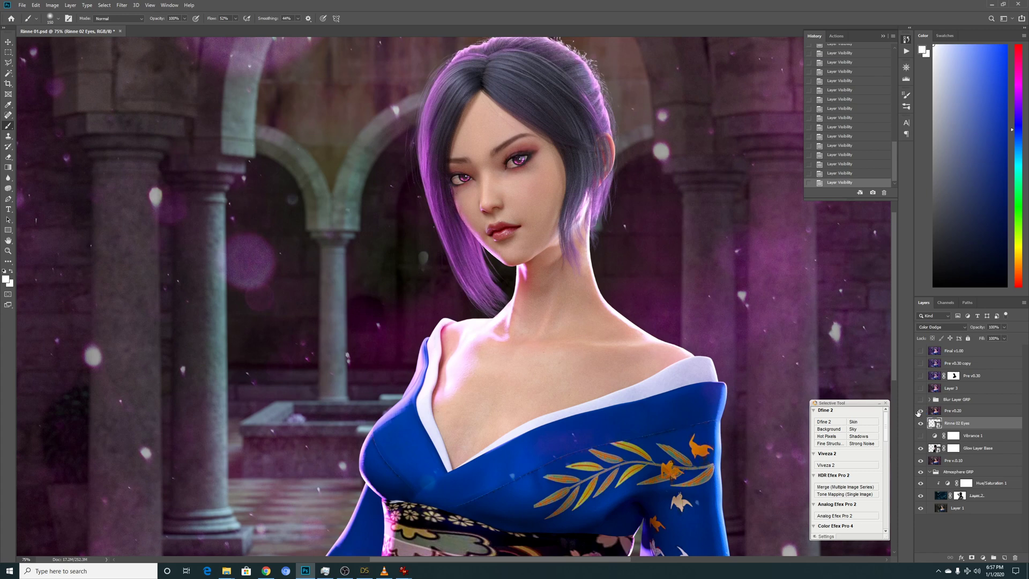
pyautogui.click(919, 411)
pyautogui.click(920, 411)
pyautogui.click(949, 411)
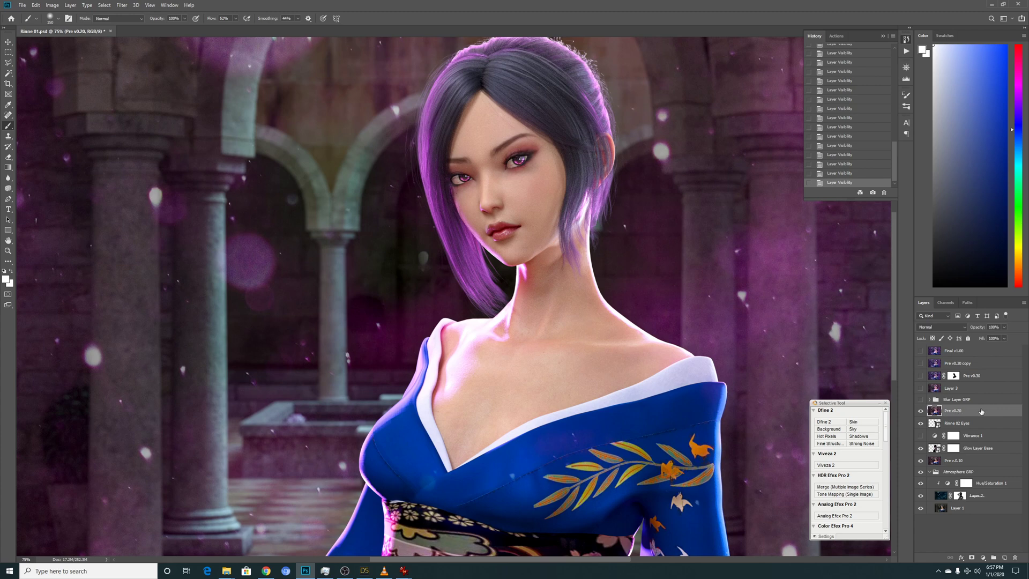
# - Expand the Blur Layer GRP group, make it visible, and select its Soft Glow 3 layer mask
pyautogui.click(930, 400)
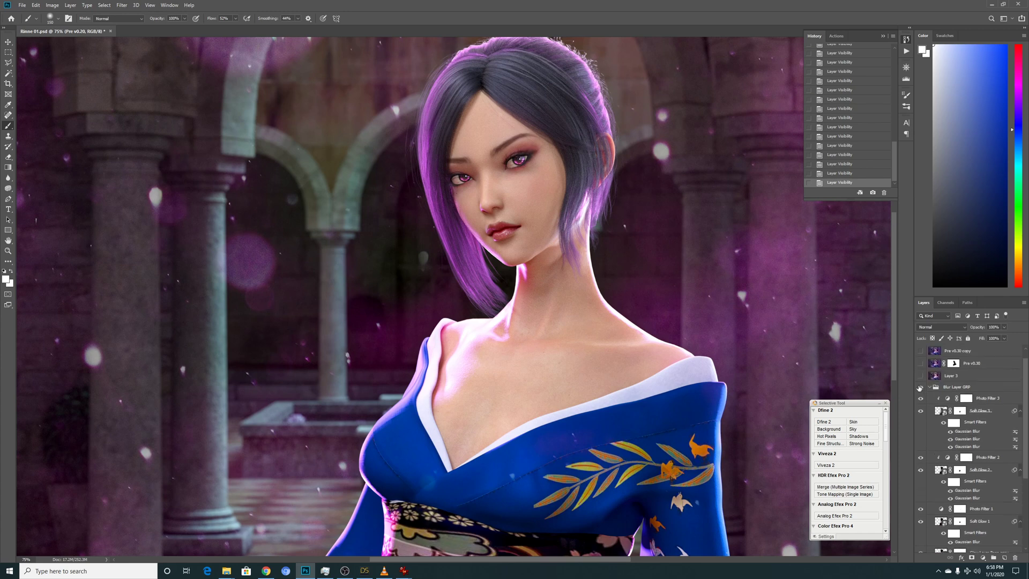
pyautogui.click(920, 386)
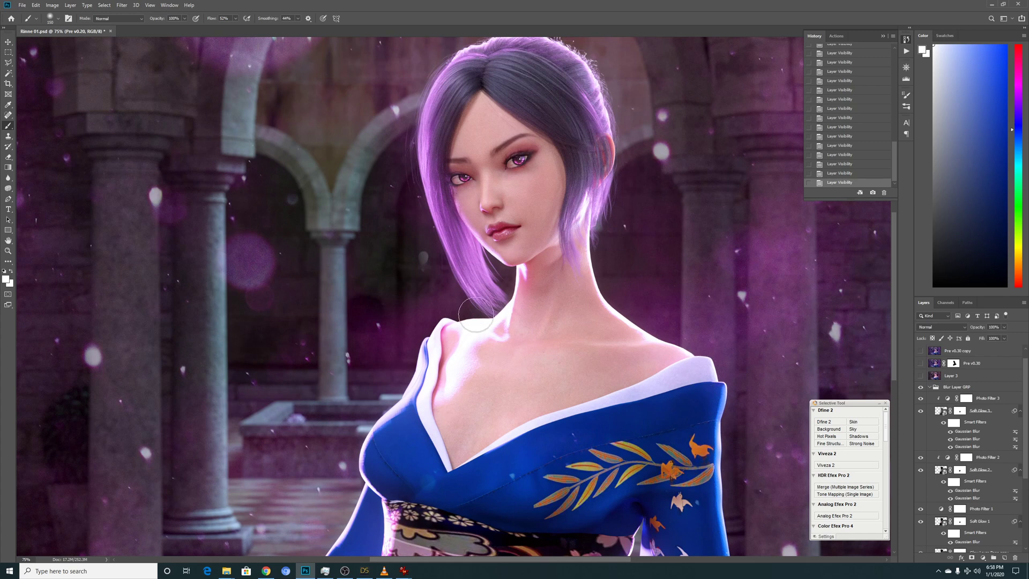
pyautogui.click(962, 411)
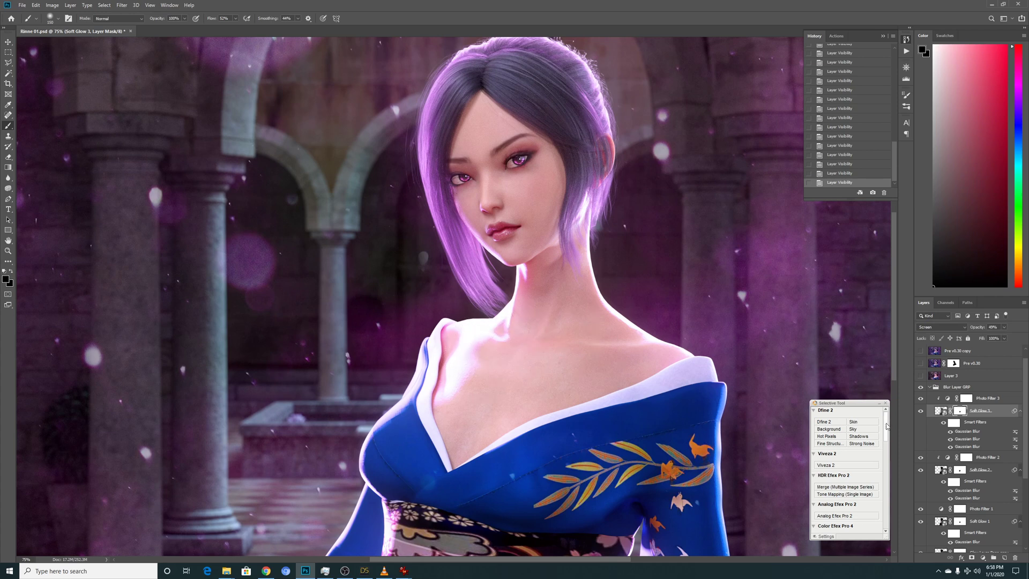
# - Collapse the Blur Layer GRP group, and show and select Layer 3
pyautogui.click(929, 387)
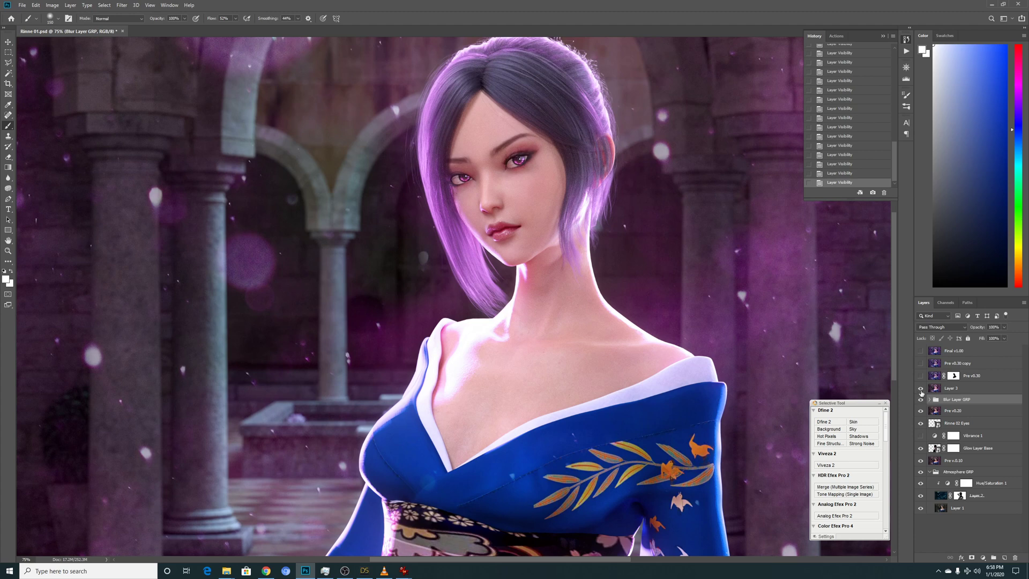
pyautogui.click(920, 388)
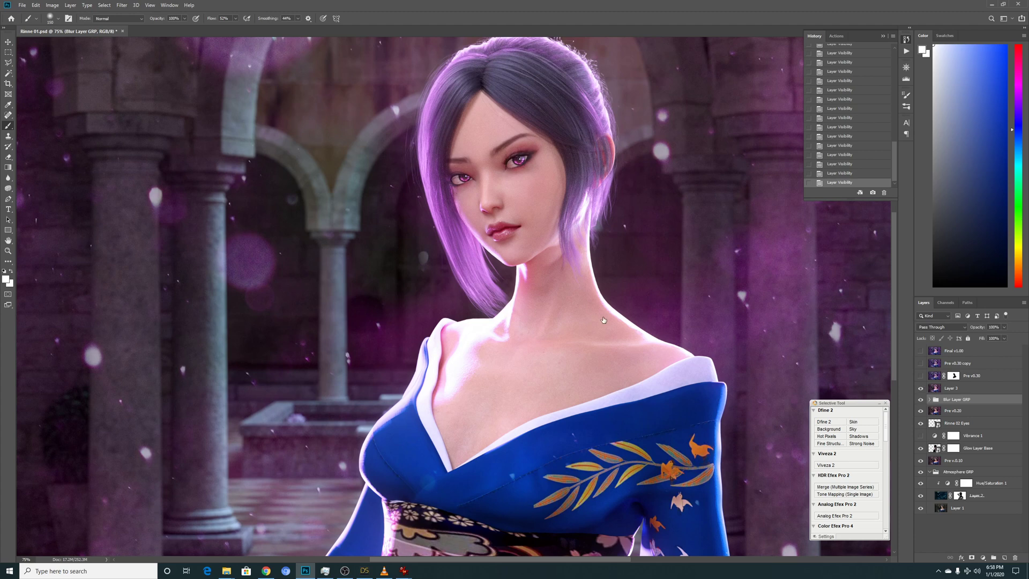
pyautogui.click(965, 388)
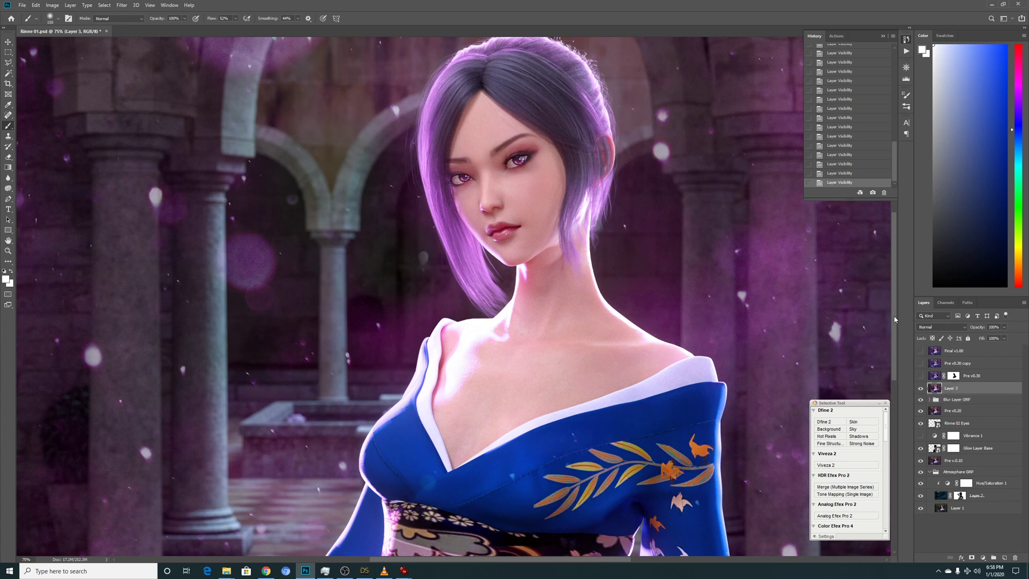
# - Show the Pre v0.30 copy layer and compare the image with and without it
pyautogui.moveTo(895, 317)
pyautogui.mouseDown()
pyautogui.moveTo(895, 396)
pyautogui.moveTo(894, 307)
pyautogui.mouseUp()
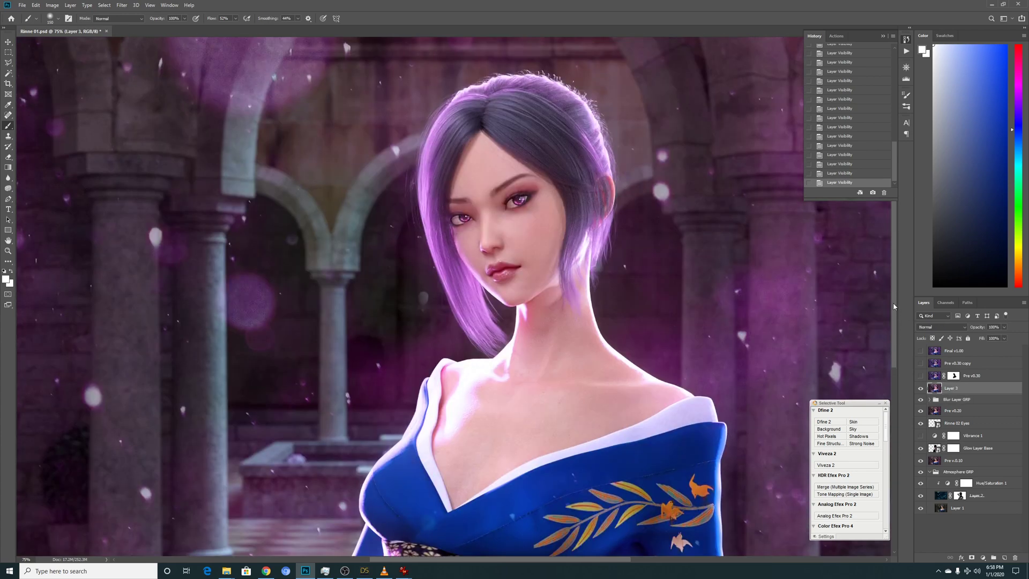
pyautogui.click(920, 364)
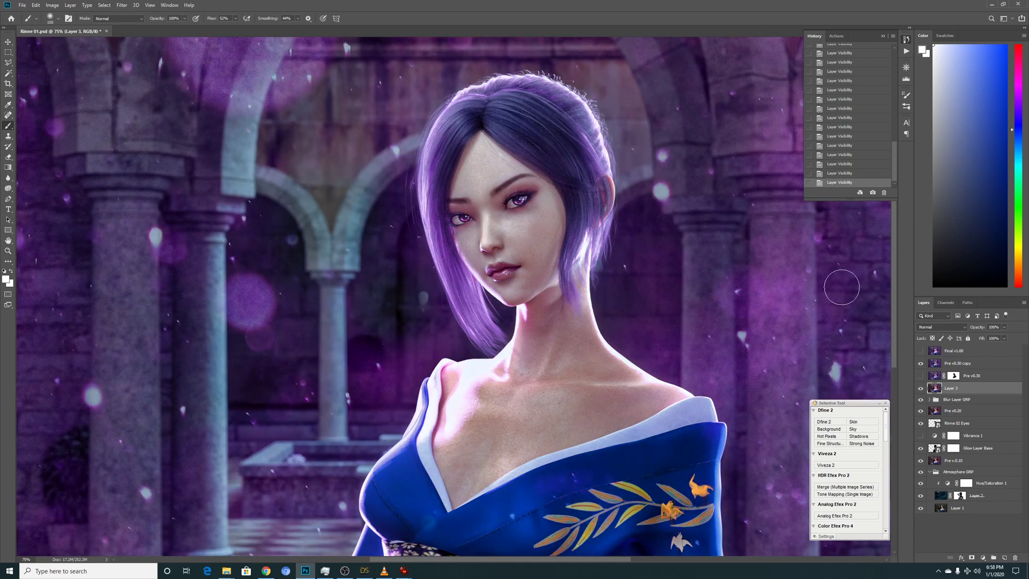
pyautogui.moveTo(894, 280)
pyautogui.mouseDown()
pyautogui.moveTo(902, 326)
pyautogui.moveTo(901, 273)
pyautogui.mouseUp()
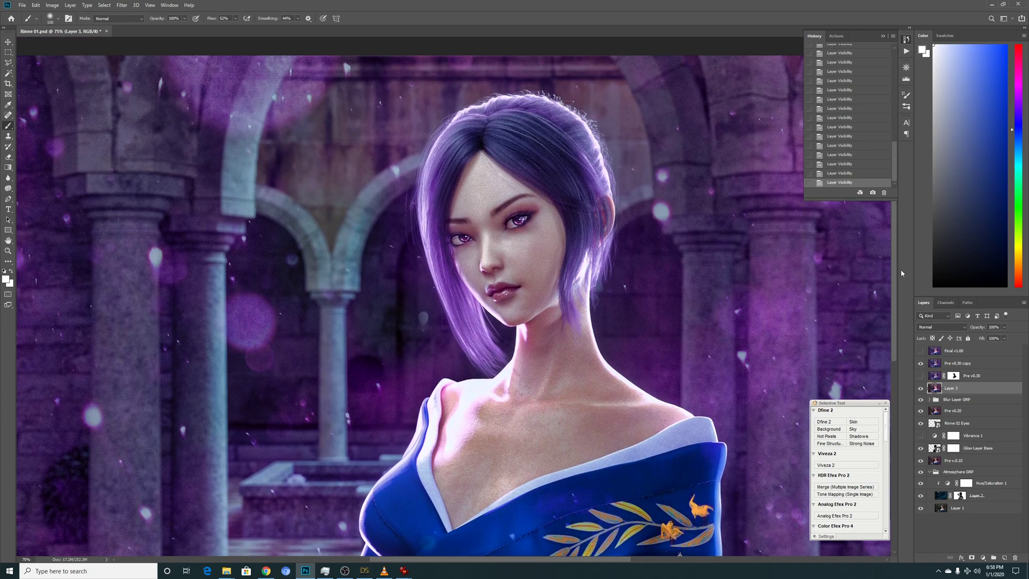
pyautogui.click(920, 389)
pyautogui.click(920, 389)
pyautogui.click(921, 364)
pyautogui.click(921, 364)
pyautogui.scroll(-2, 893, 338)
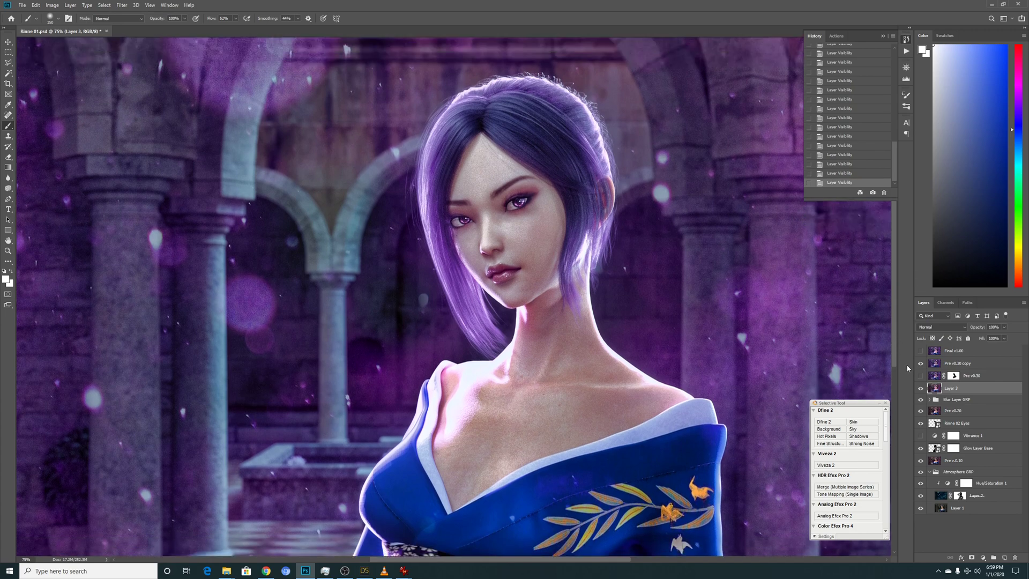
# - Select the Pre v0.30 layer mask, hide Pre v0.30 copy, and make Pre v0.30 visible
pyautogui.click(954, 375)
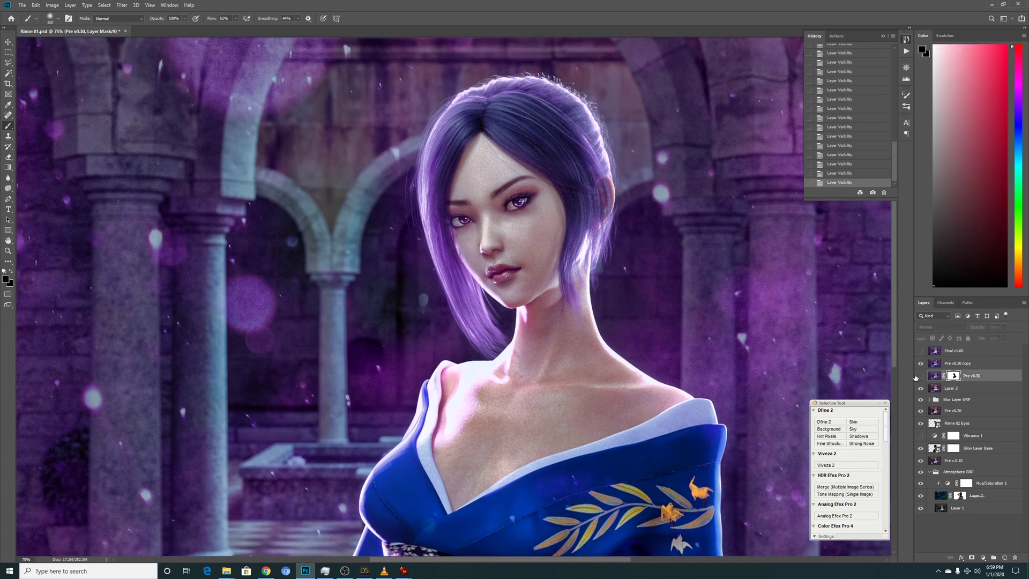
pyautogui.click(921, 364)
pyautogui.click(921, 376)
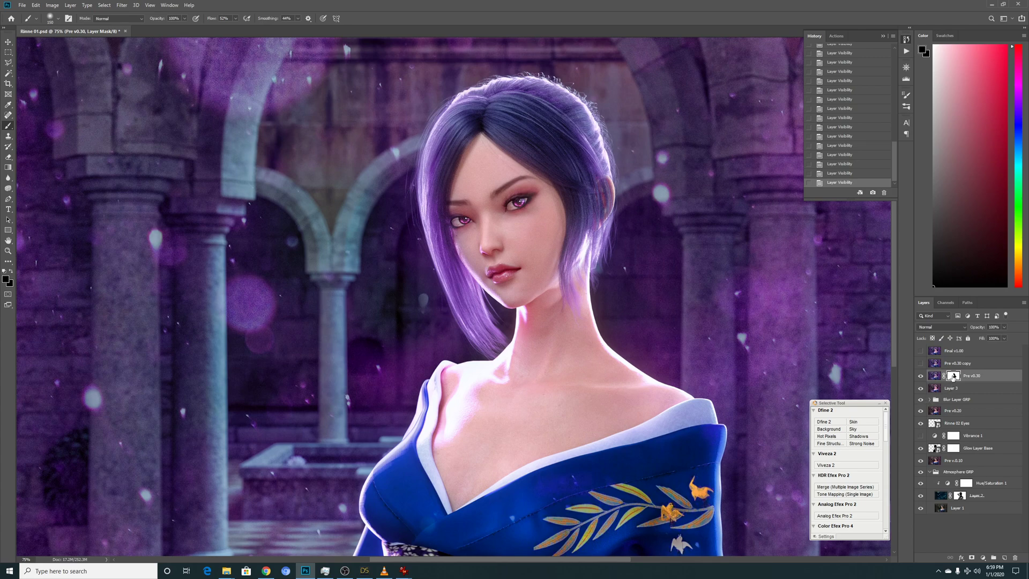
pyautogui.click(933, 185)
pyautogui.click(933, 285)
# - Compare the image with Pre v0.30 hidden and shown, and make the Final v1.00 layer visible
pyautogui.click(920, 376)
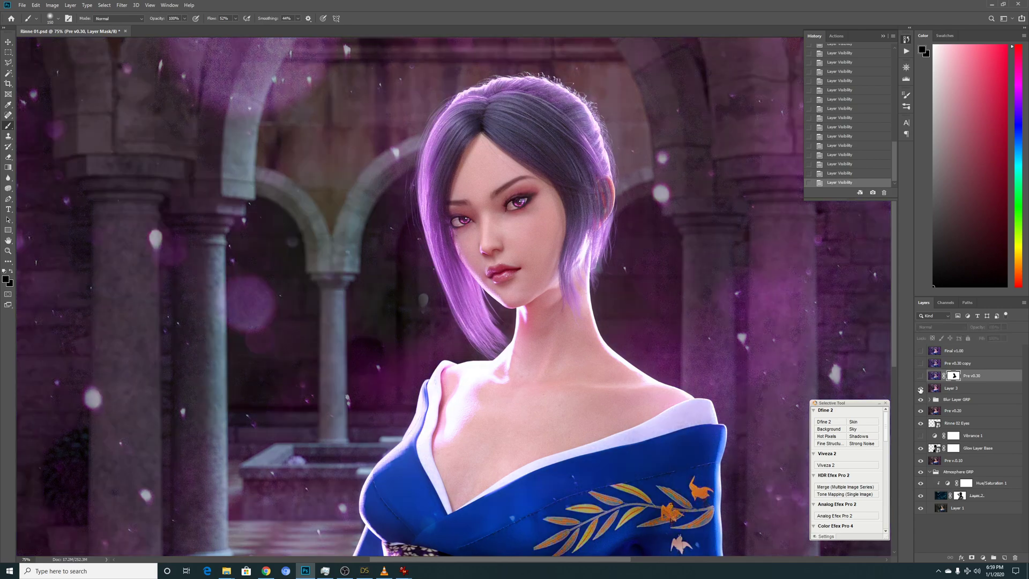
pyautogui.click(920, 376)
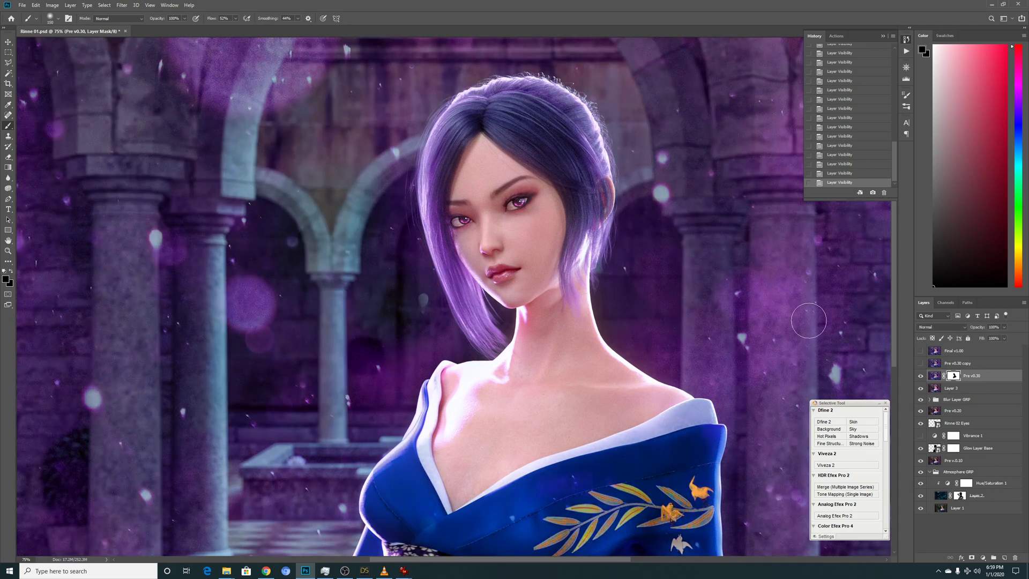
pyautogui.click(920, 351)
# - Switch to File Explorer and open Final v1.00.png from the Daz Video Assets 25 folder in full-screen view
pyautogui.moveTo(230, 573)
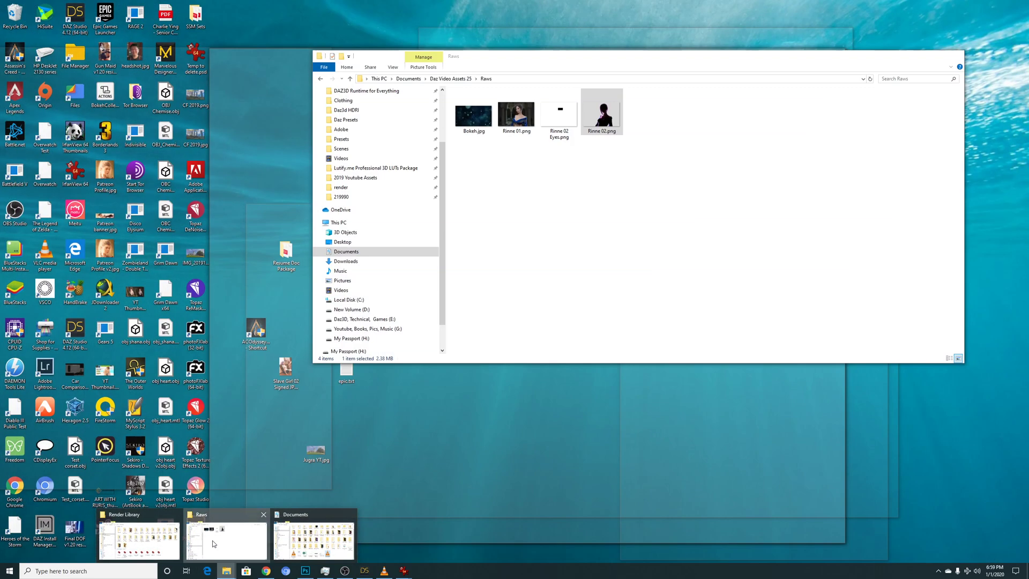
pyautogui.click(227, 540)
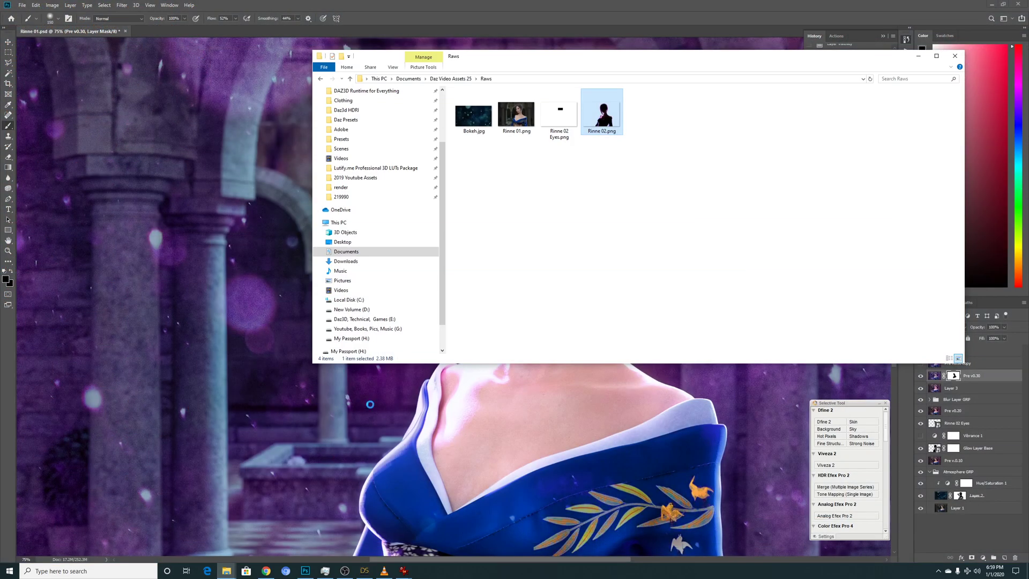
pyautogui.click(510, 226)
pyautogui.hotkey('alt', 'Left')
pyautogui.click(475, 111)
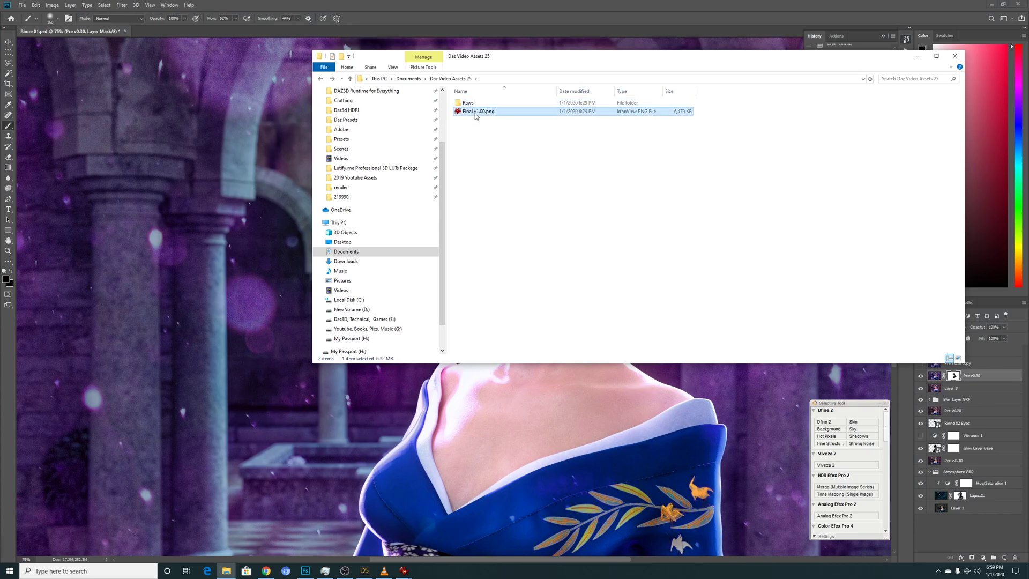
pyautogui.doubleClick(475, 112)
pyautogui.doubleClick(494, 185)
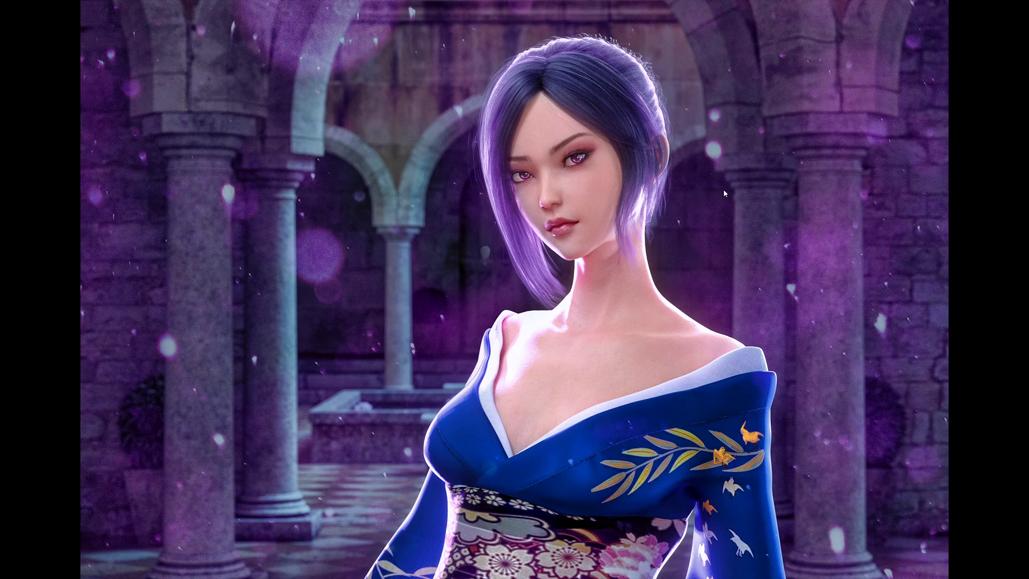
# - Leave full-screen view, reposition the IrfanView window, and view Final v1.00.png in full screen again
pyautogui.press('Return')
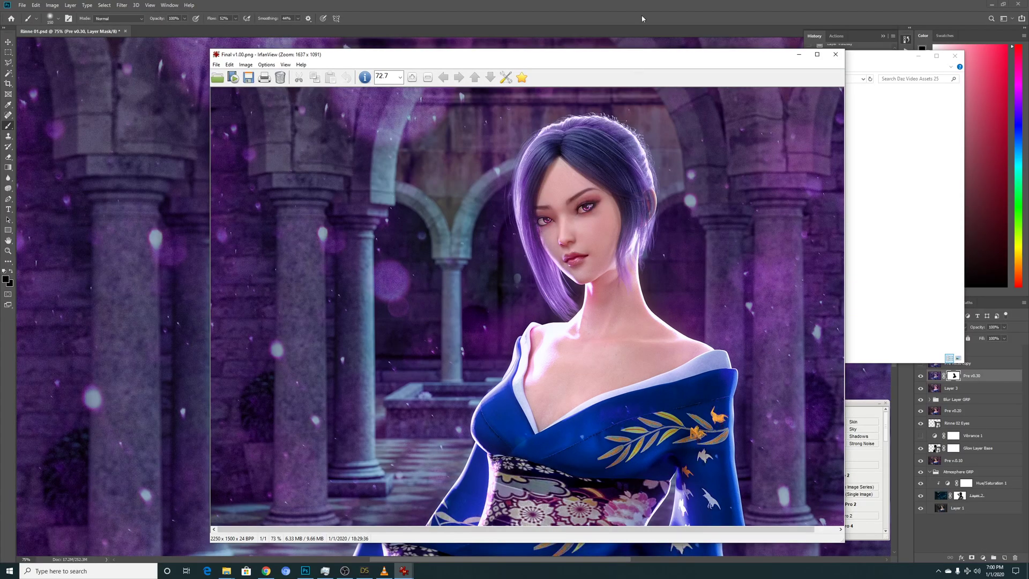
pyautogui.moveTo(638, 59); pyautogui.dragTo(596, 35)
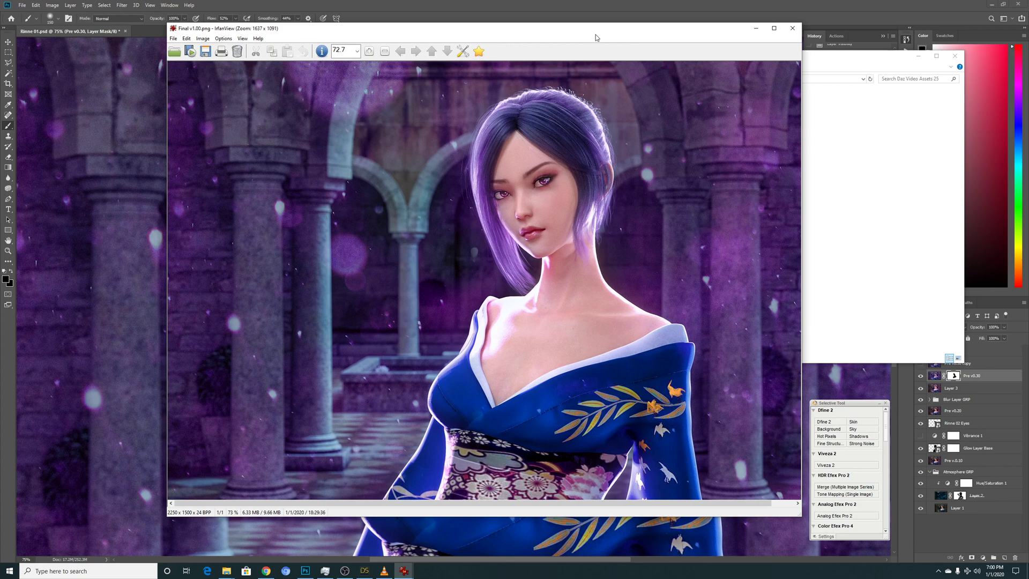
pyautogui.doubleClick(585, 109)
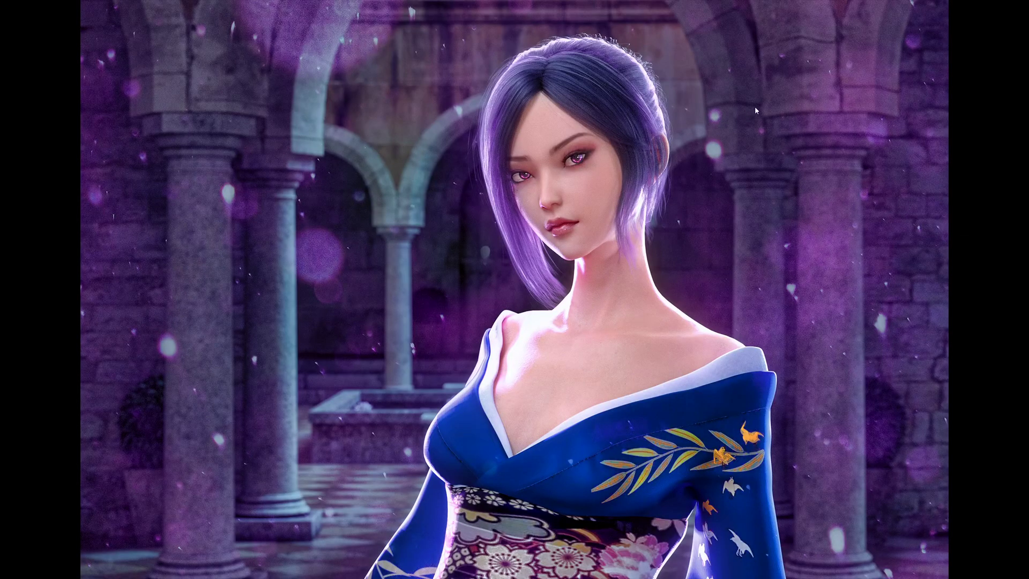